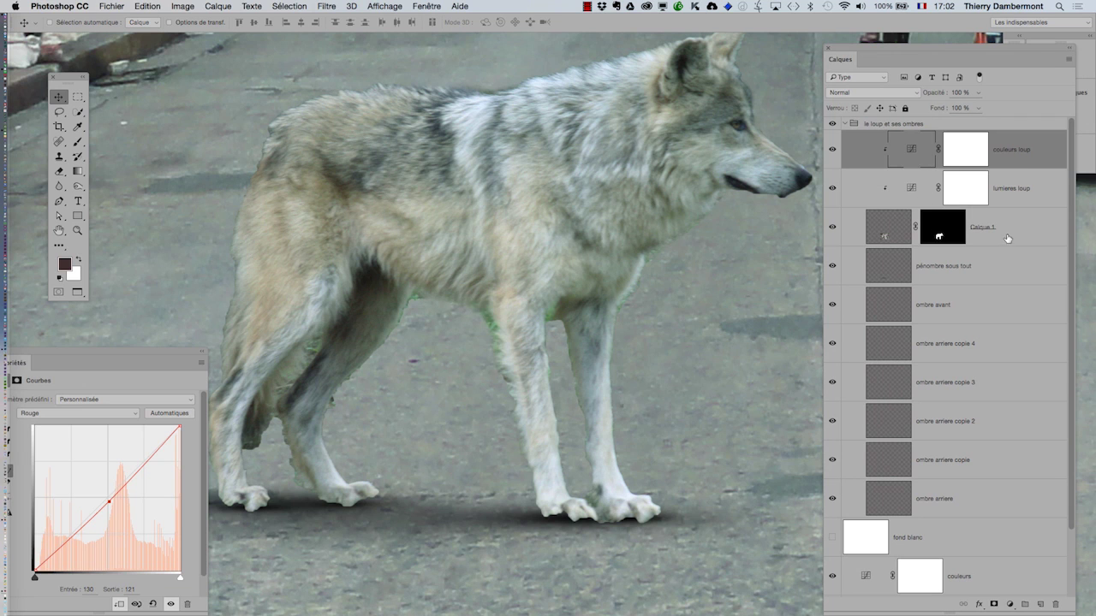
- Convert the wolf layer Calque 1 into a smart object
left_click(1015, 235)
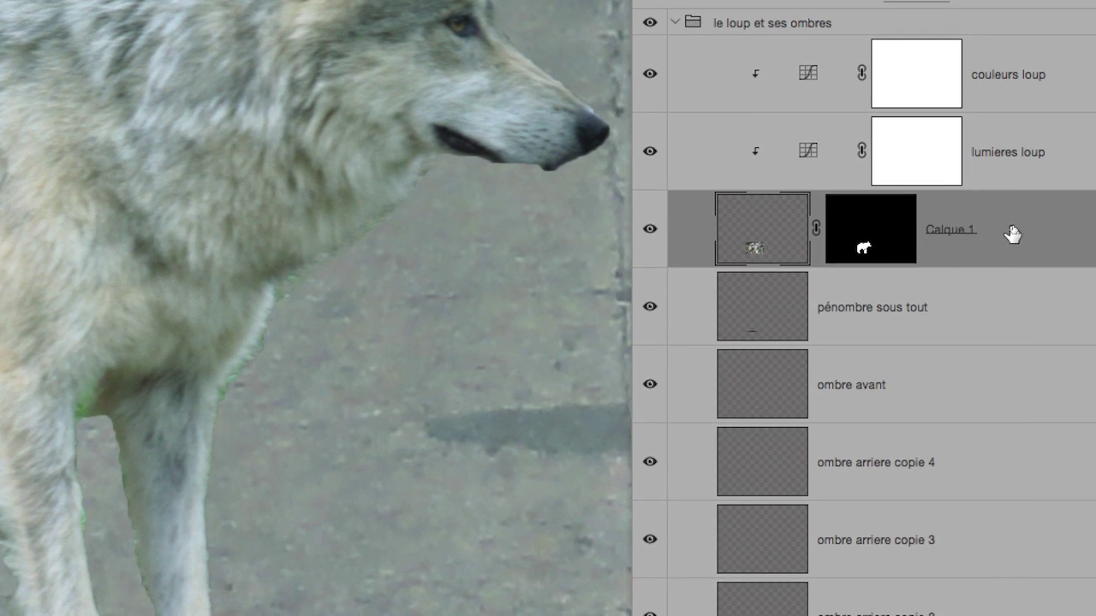
right_click(1012, 234)
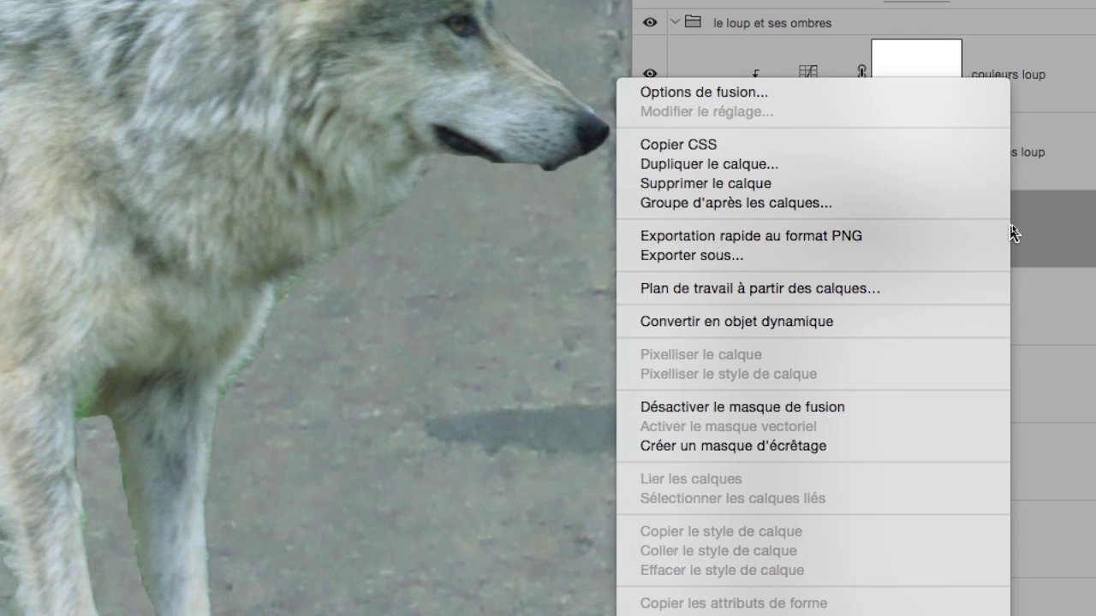
key("Escape")
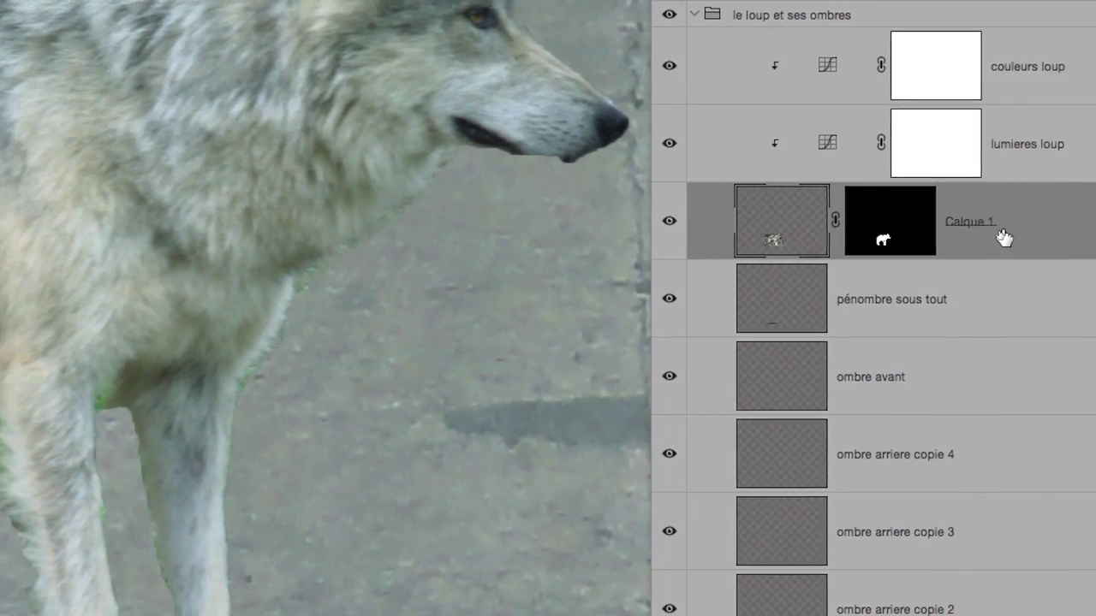
right_click(1010, 235)
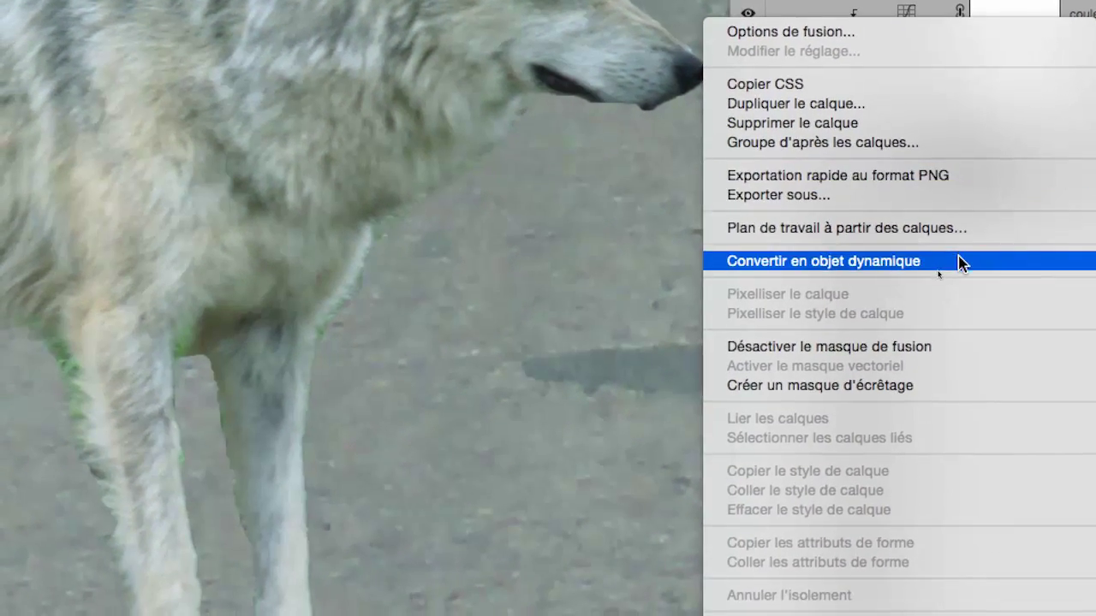
left_click(945, 309)
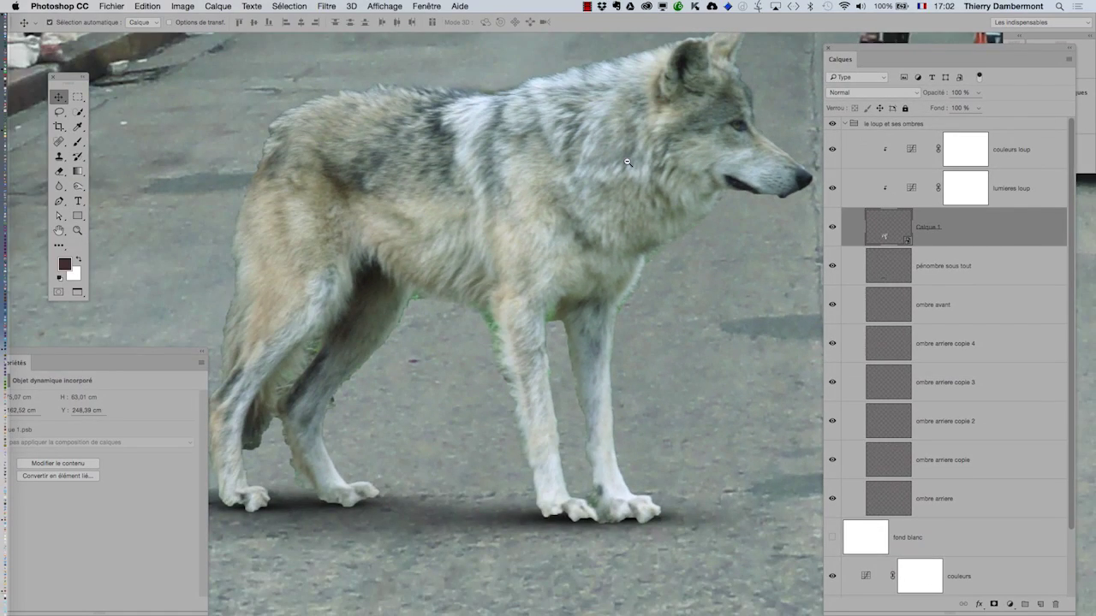
- Start the Accentuation (unsharp mask) filter on the wolf smart object and set its Rayon to 1.2 pixels
left_click(234, 92, "alt")
left_click_drag(565, 172, 430, 198)
left_click(468, 176, "super")
left_click(326, 6)
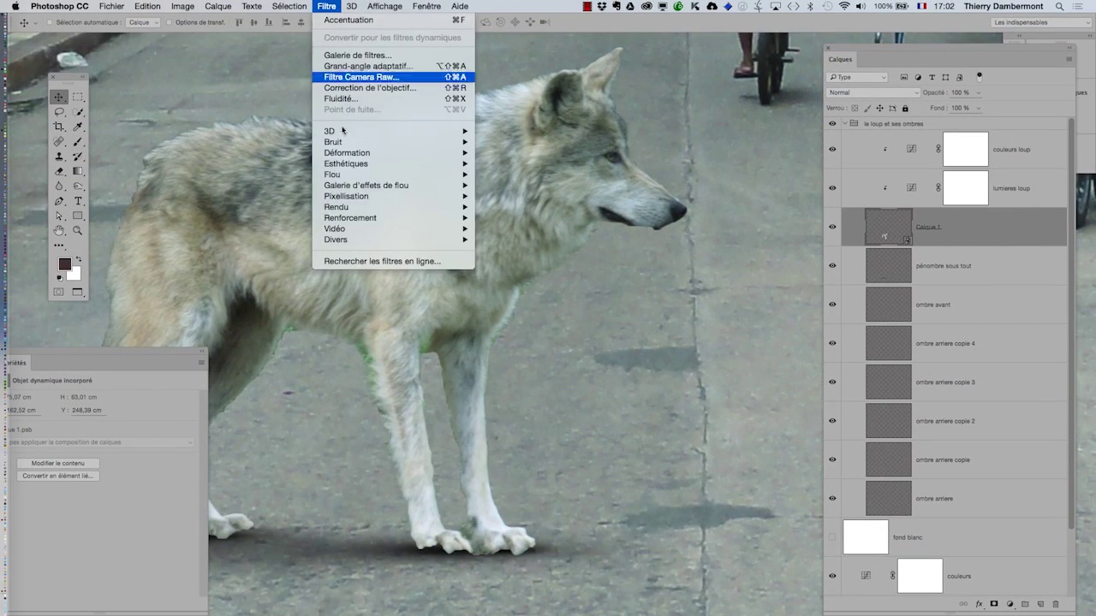
mouse_move(377, 219)
left_click(513, 220)
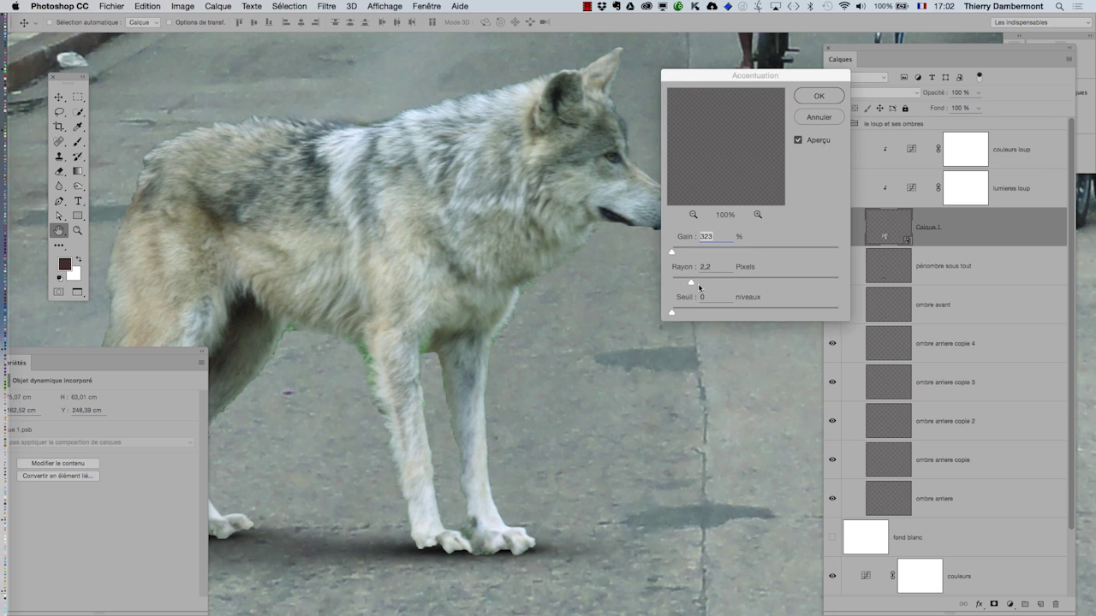
left_click_drag(684, 286, 676, 286)
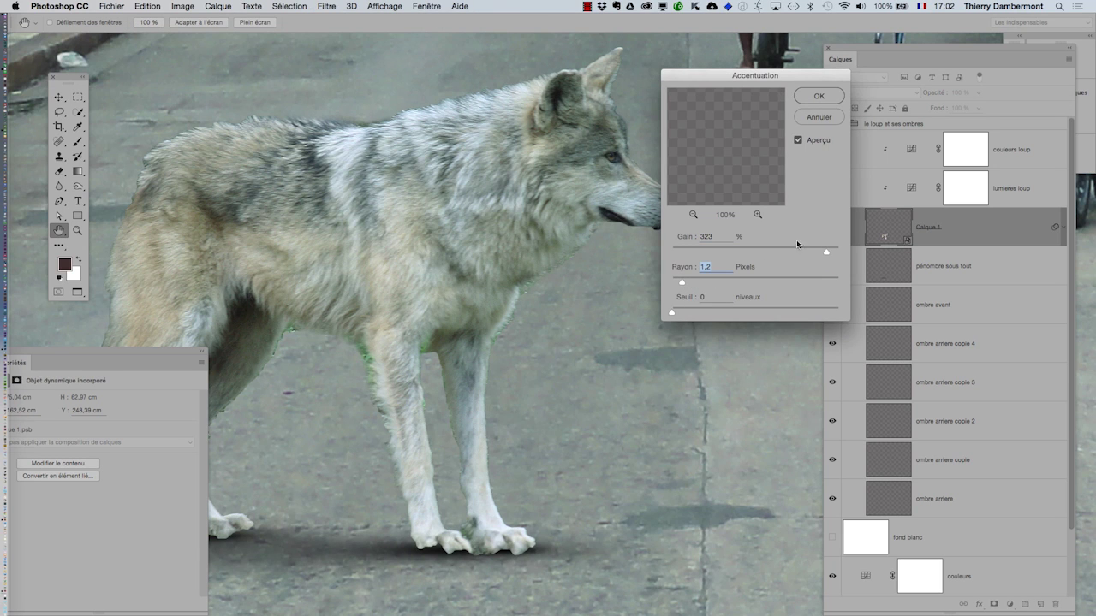
- Raise the Accentuation Gain to 385%, compare the wolf's fur with and without the preview, and apply the filter
left_click(535, 172, "super")
left_click(536, 172, "super")
left_click_drag(612, 173, 489, 241)
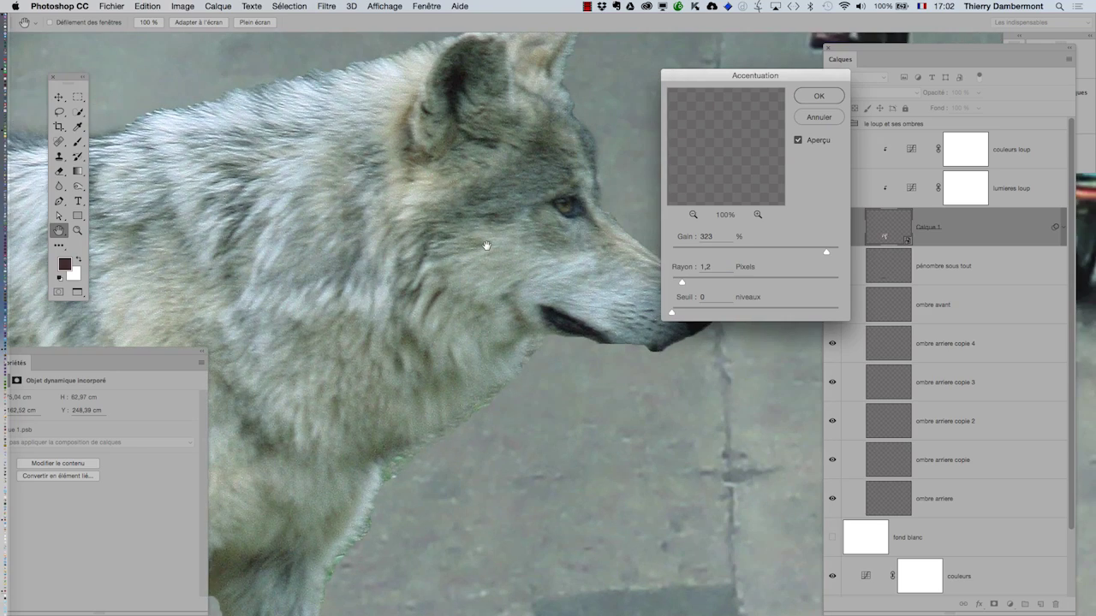
left_click(831, 250)
left_click(798, 141)
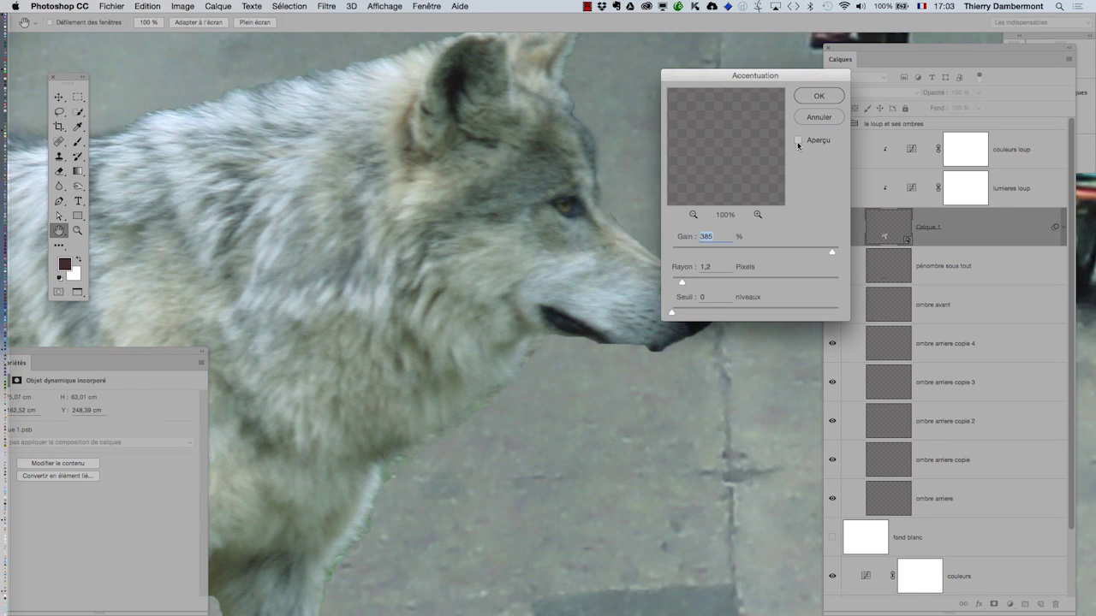
left_click(797, 141)
left_click(798, 142)
left_click(798, 141)
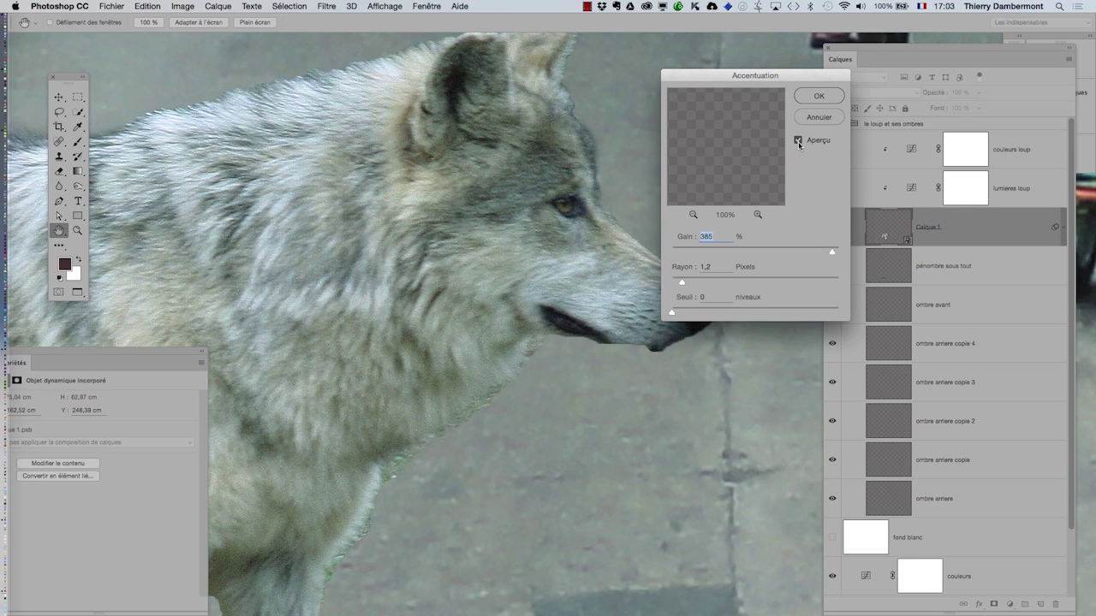
left_click(805, 102)
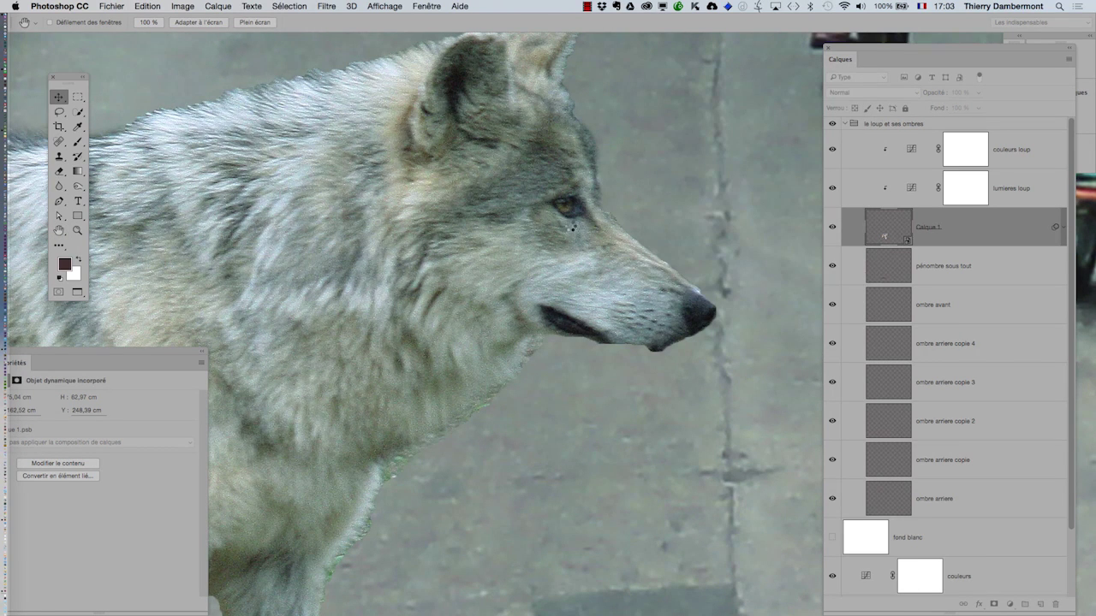
- Collapse the group "le loup et ses ombres" and convert the street background layer Calque 0 into a smart object
left_click(548, 290, "alt")
left_click(548, 291, "alt")
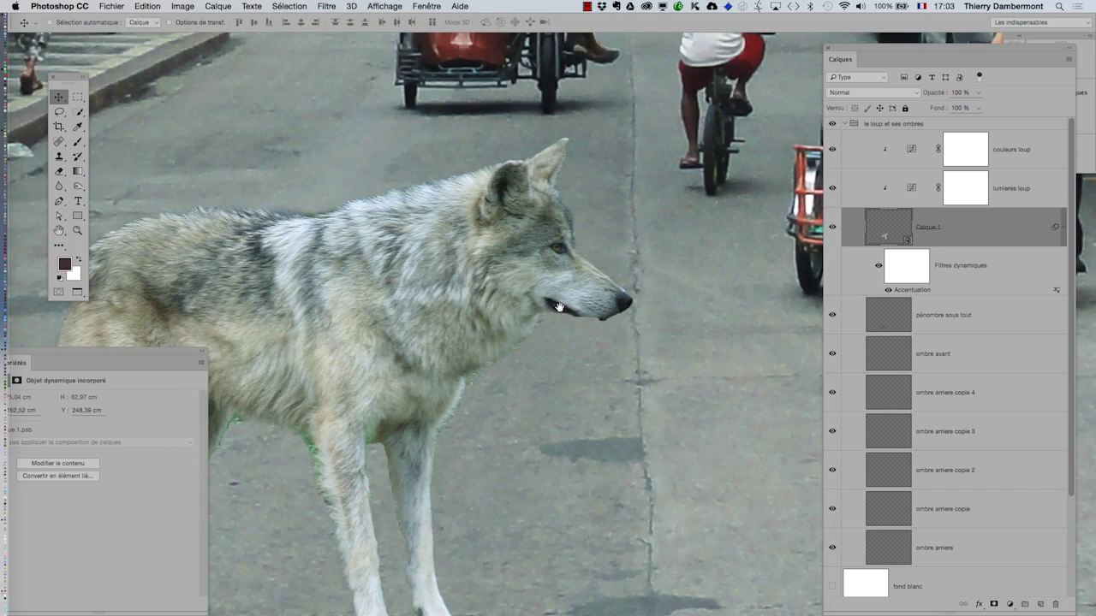
left_click_drag(563, 304, 721, 210)
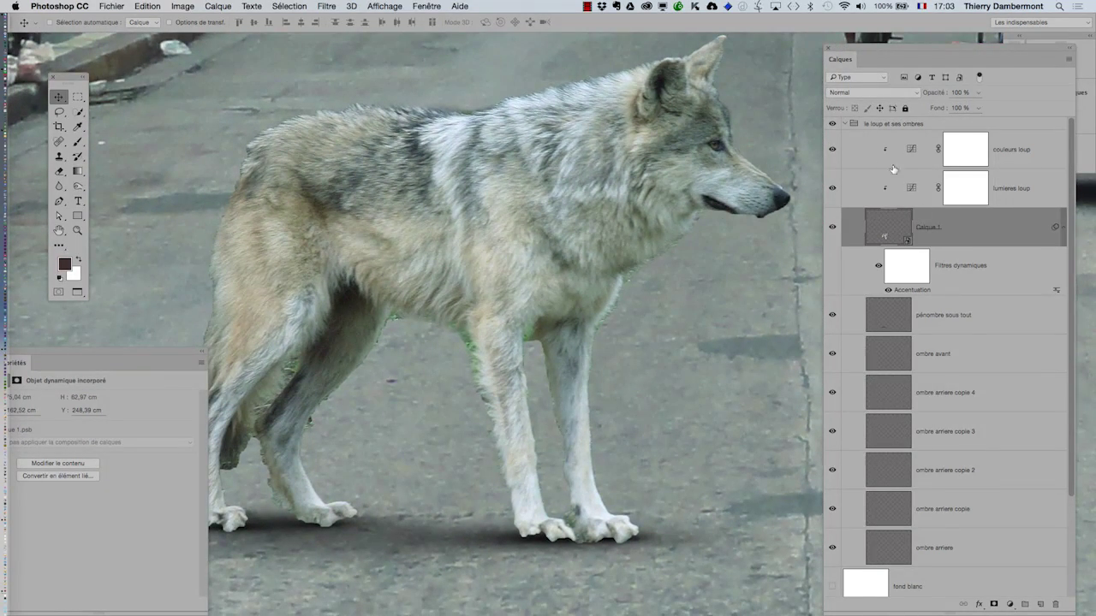
left_click(848, 127)
left_click(922, 263)
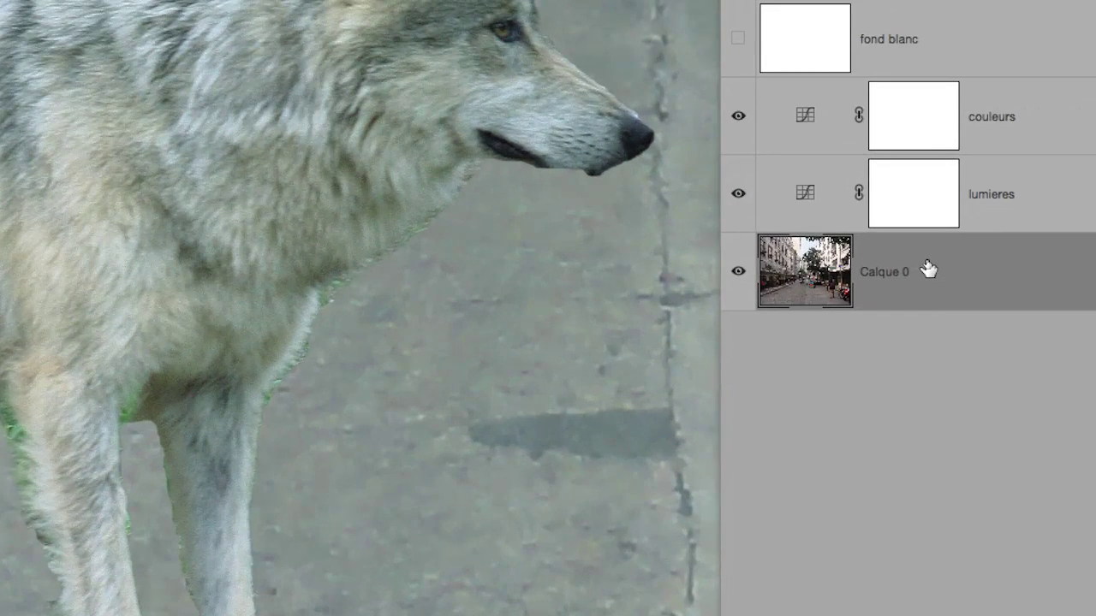
right_click(928, 267)
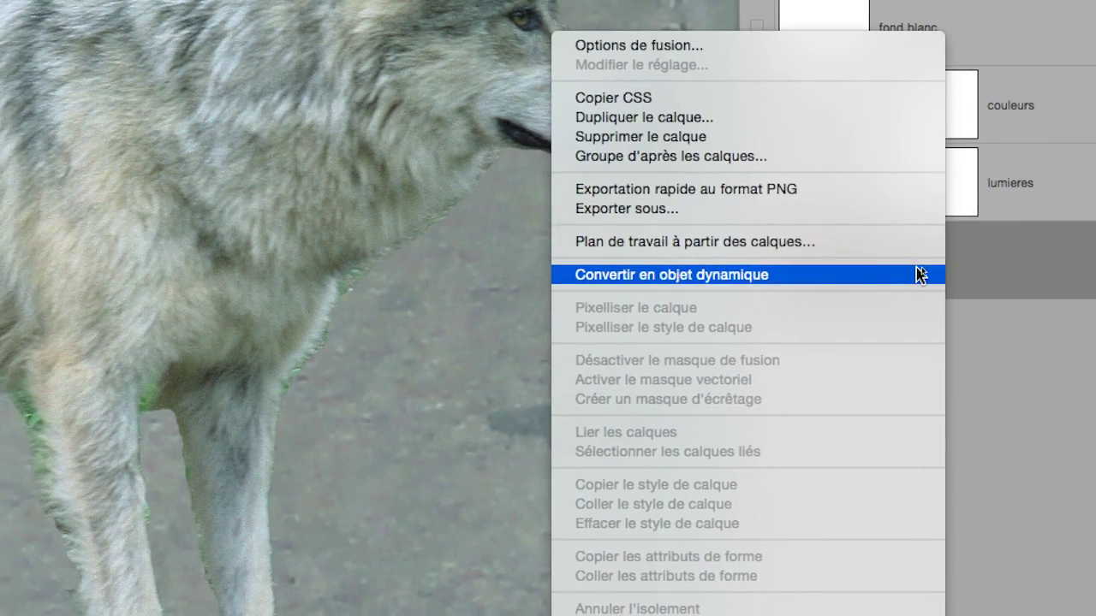
left_click(914, 286)
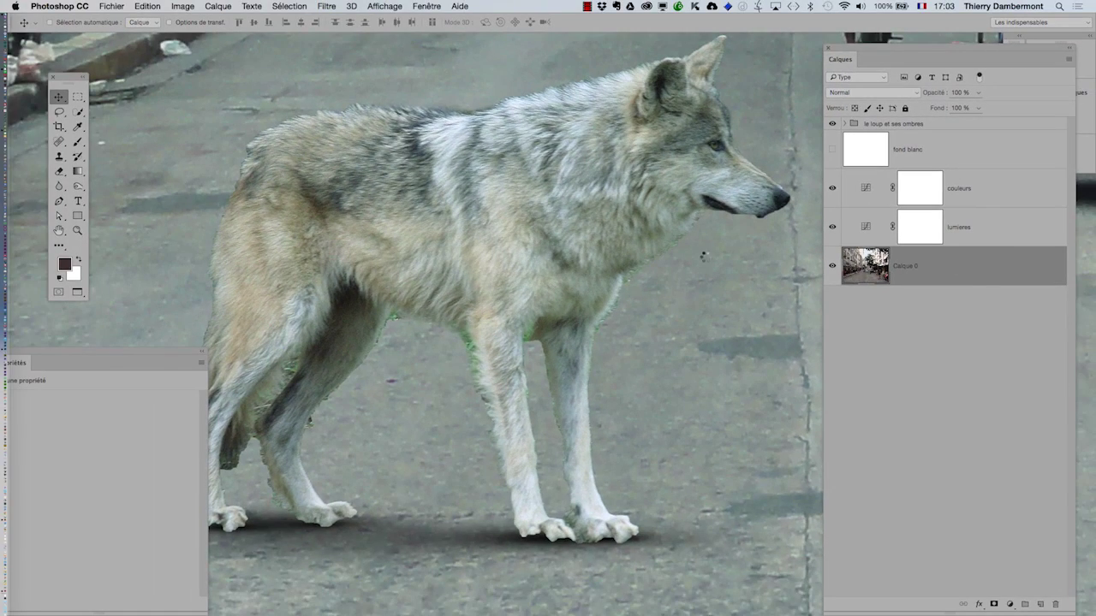
- Sharpen the street background with the Accentuation filter, using a Gain of 176% and a Rayon of 5.4 pixels
scroll(645, 293, "down", 3)
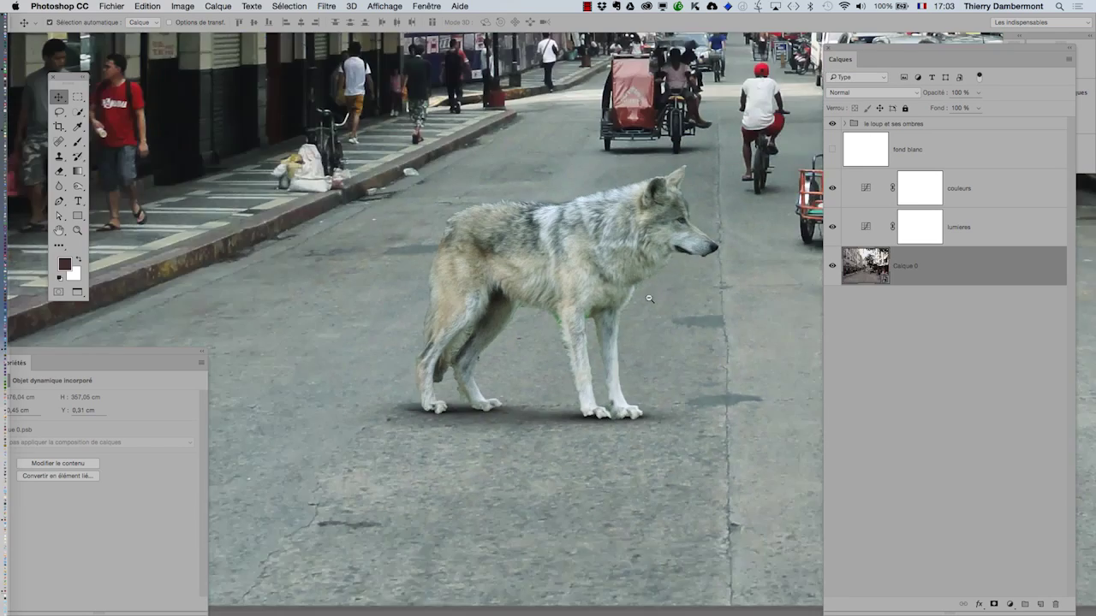
left_click(330, 6)
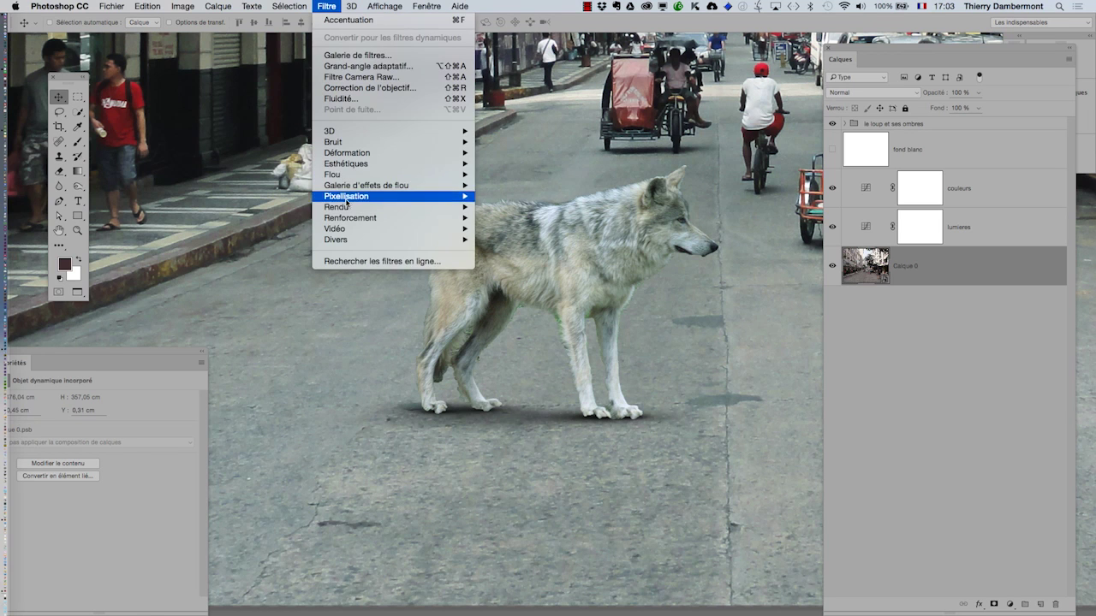
mouse_move(454, 217)
left_click(528, 221)
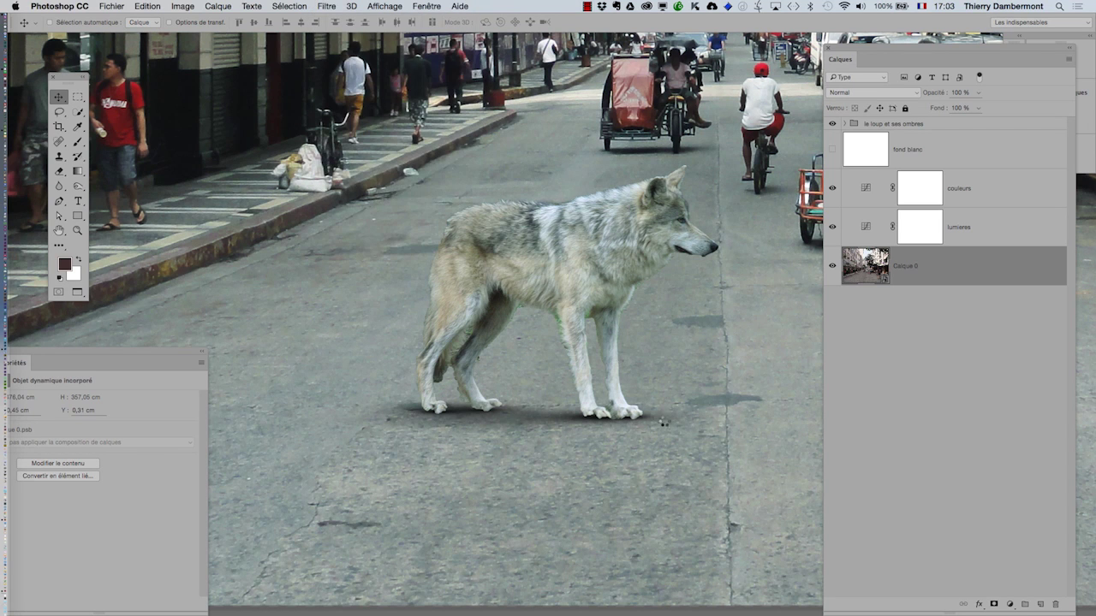
left_click_drag(725, 87, 813, 101)
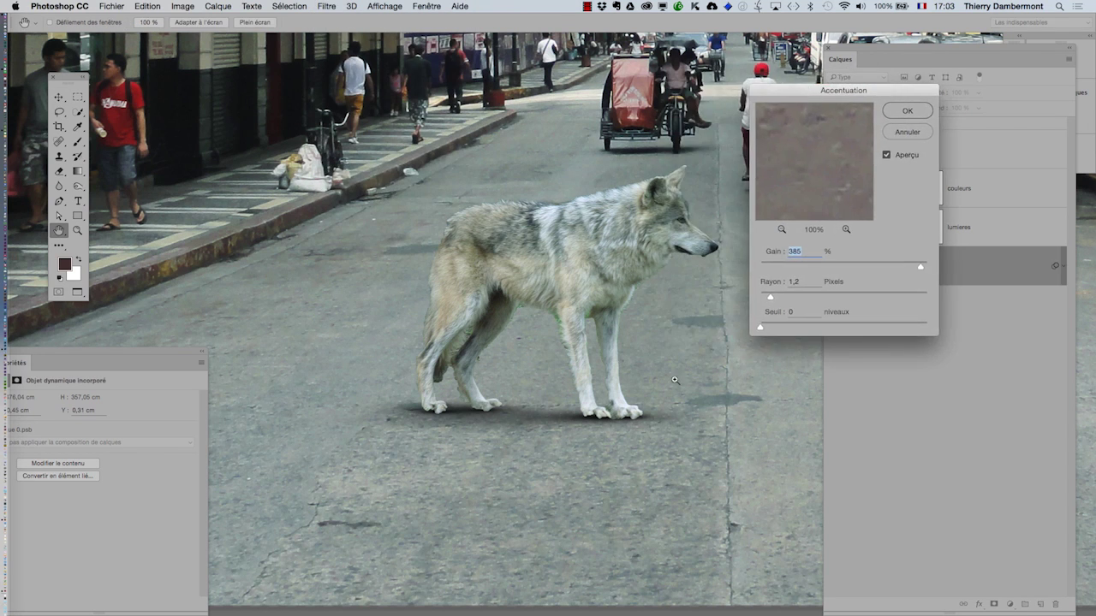
left_click(612, 429, "super")
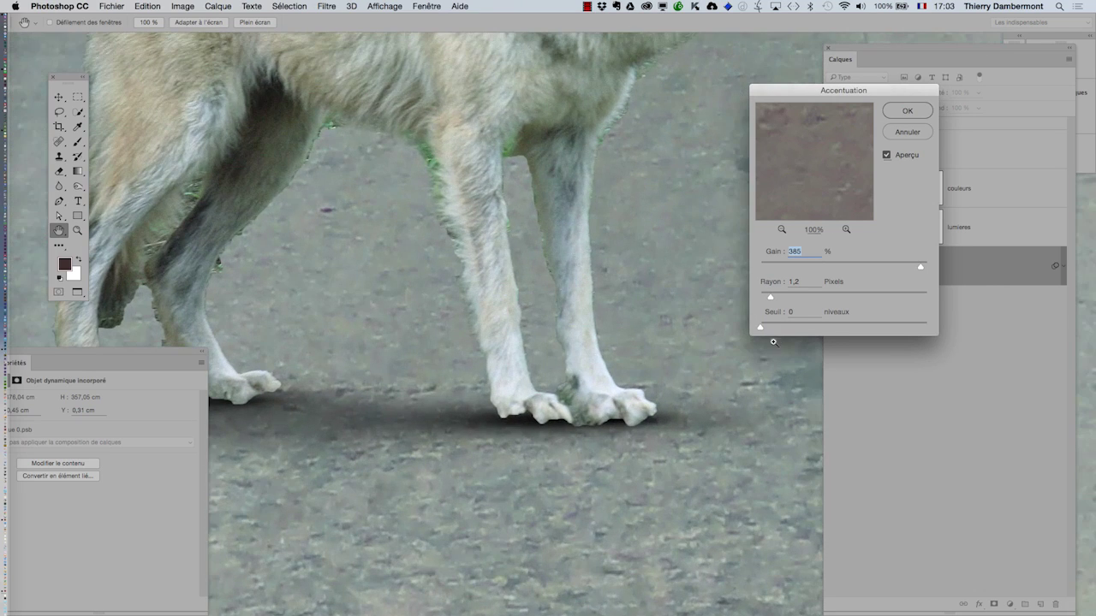
left_click_drag(777, 297, 779, 297)
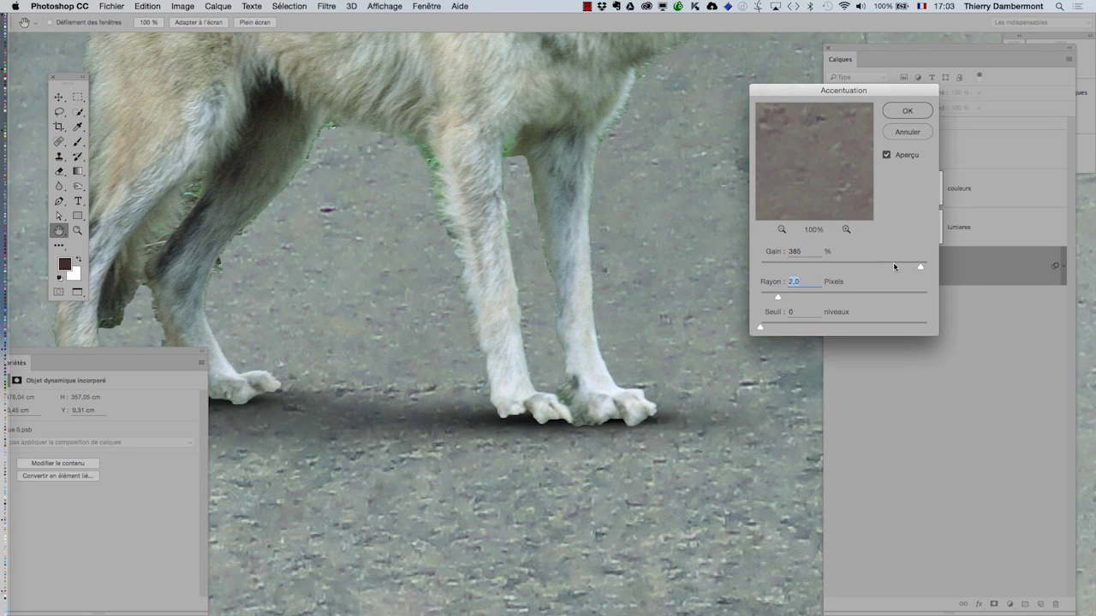
left_click_drag(893, 267, 885, 267)
left_click_drag(779, 297, 807, 296)
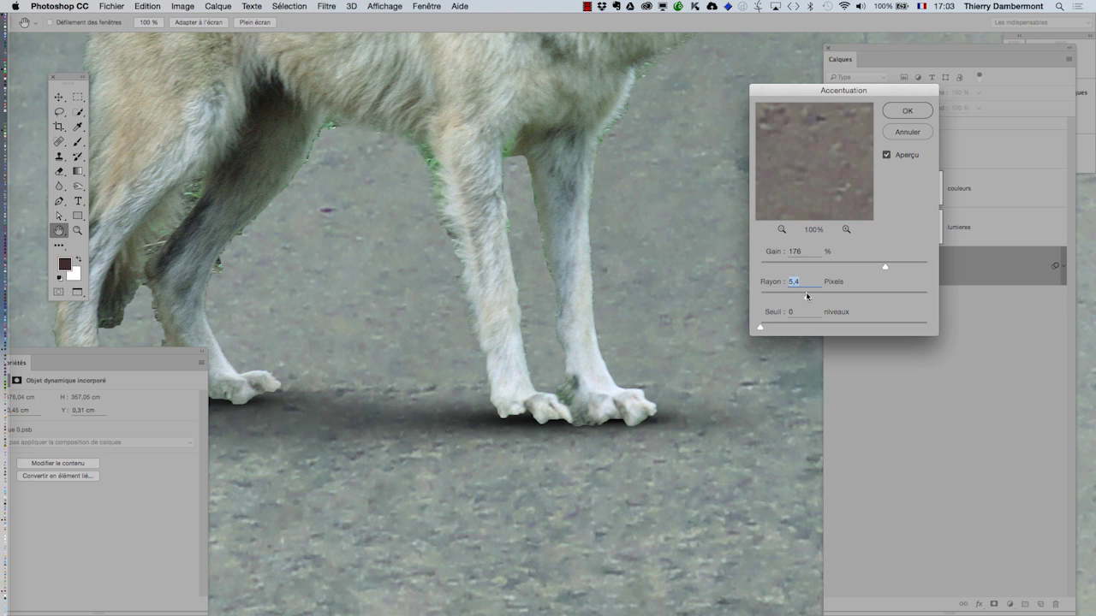
left_click(668, 306, "alt")
left_click(668, 306, "alt")
left_click(667, 306, "alt")
left_click(901, 117)
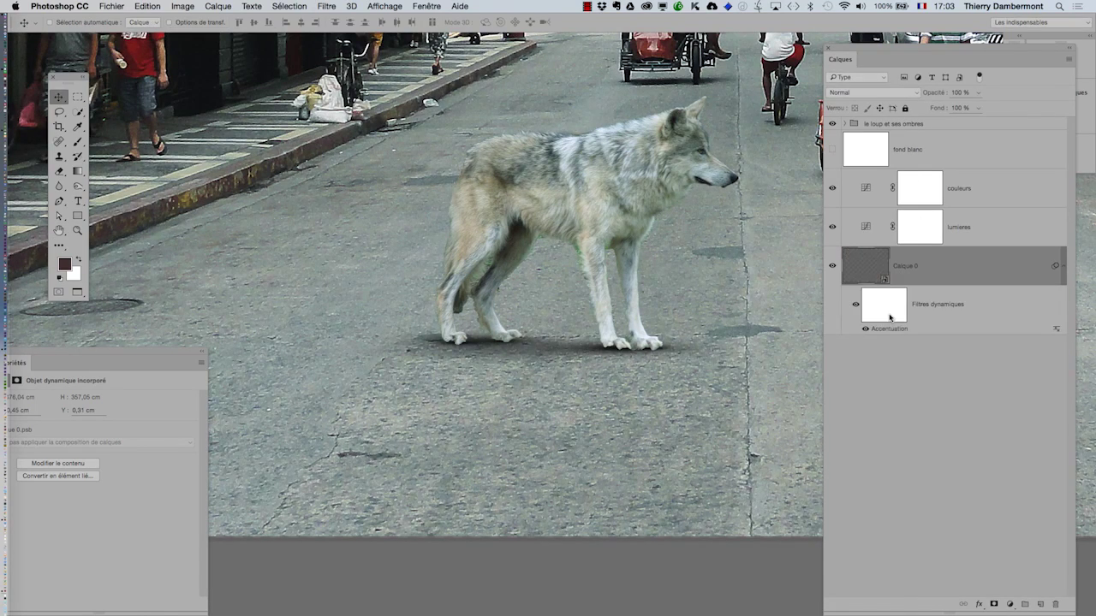
- Fill the street layer's smart filter mask with a vertical black-to-white gradient that limits the sharpening to the foreground asphalt
left_click(891, 317)
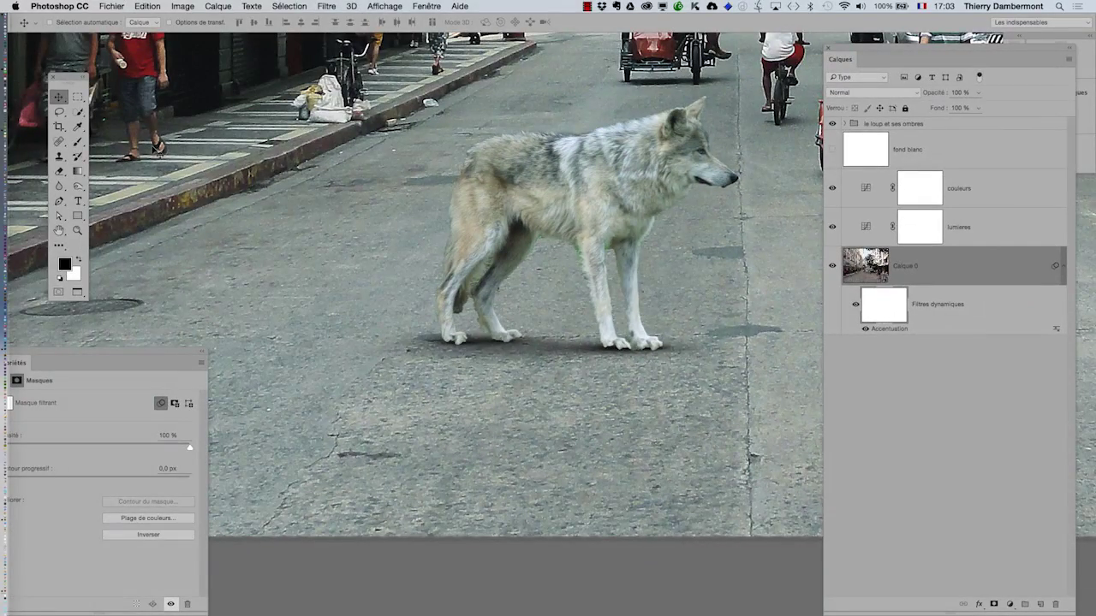
left_click(78, 170)
left_click_drag(513, 276, 514, 216)
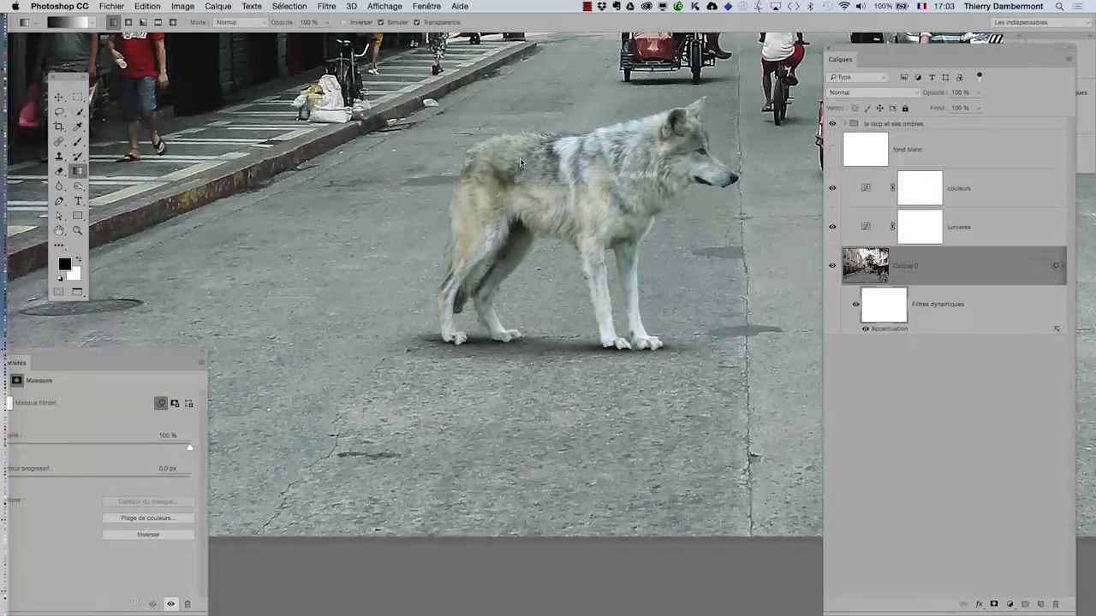
left_click_drag(513, 306, 507, 358)
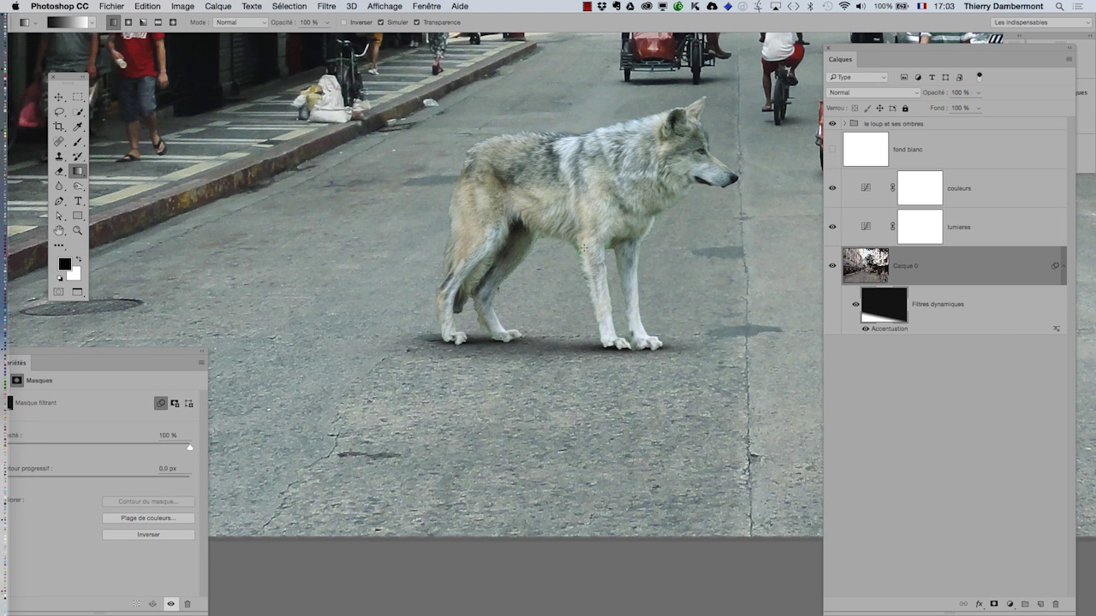
left_click_drag(584, 248, 582, 428)
- Inspect the composite around the wolf with the interface hidden, and close the floating mask properties panel
key("Tab")
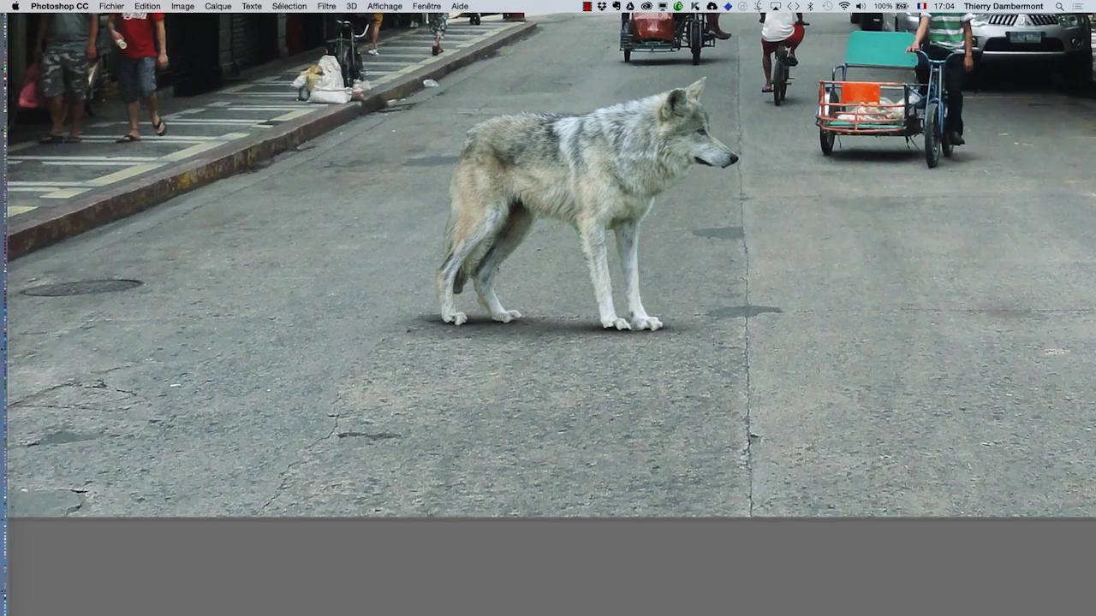
left_click(631, 313)
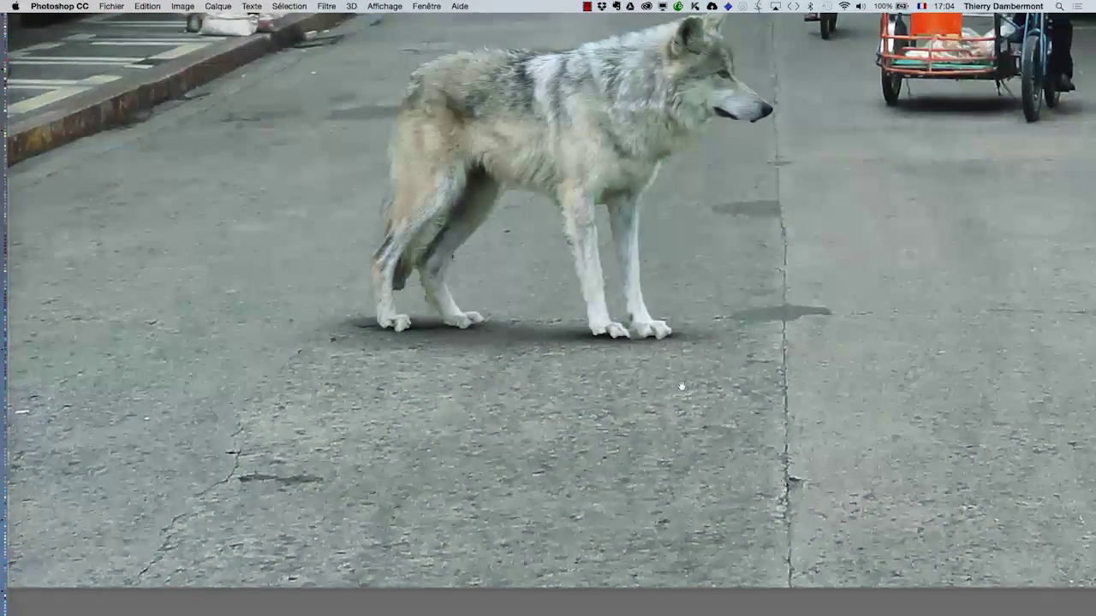
left_click_drag(678, 385, 433, 418)
key("Tab")
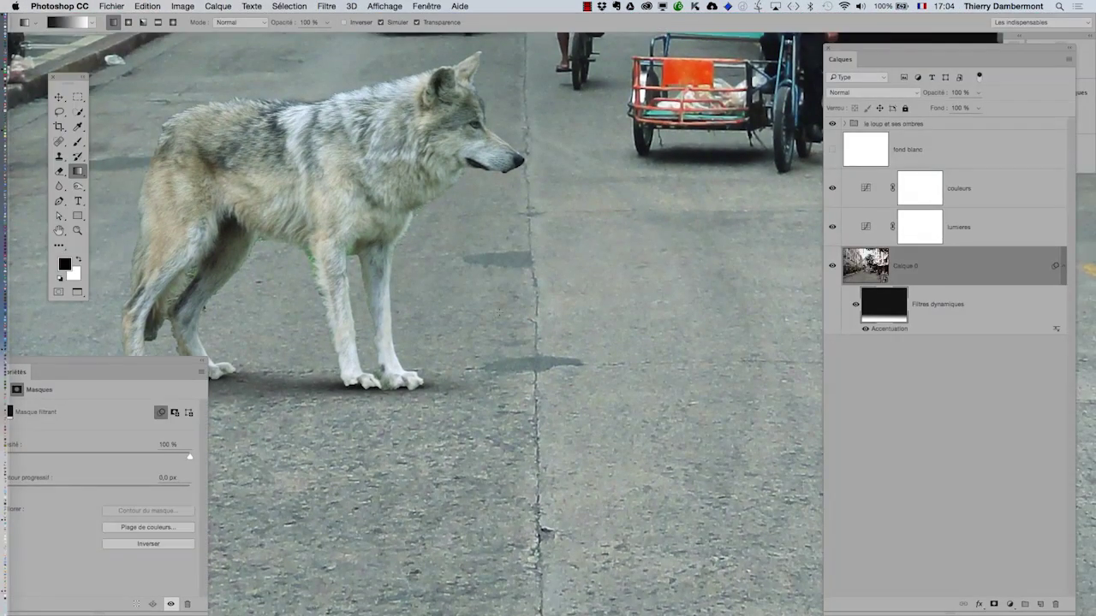
left_click_drag(59, 370, 481, 460)
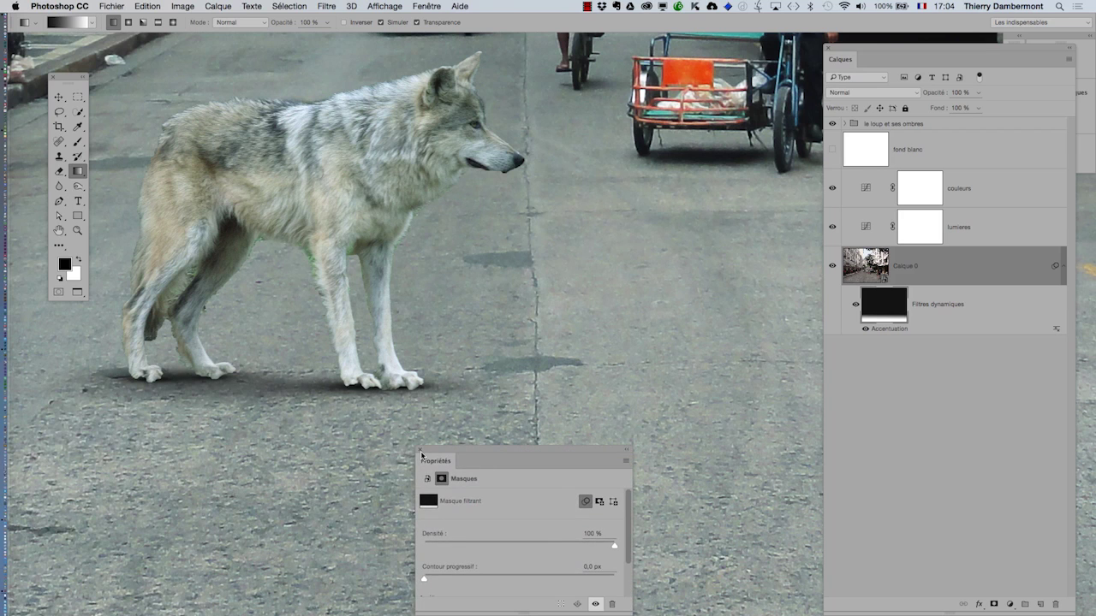
left_click(420, 451)
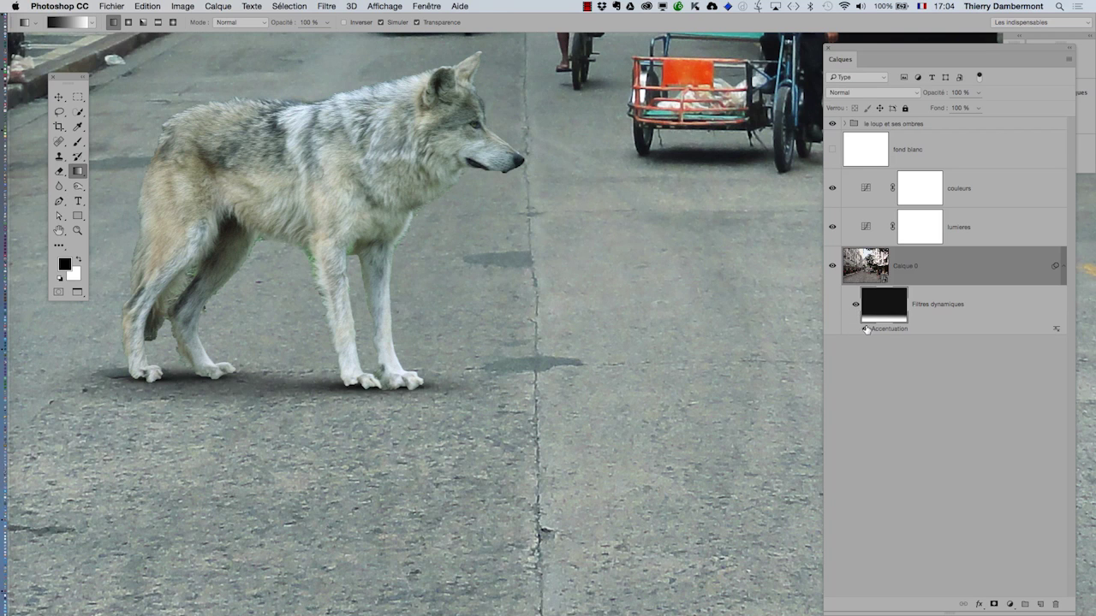
- Compare the asphalt around the wolf's paws with and without the street layer's Accentuation smart filter
left_click(866, 330)
left_click(866, 329)
scroll(374, 429, "up", 2)
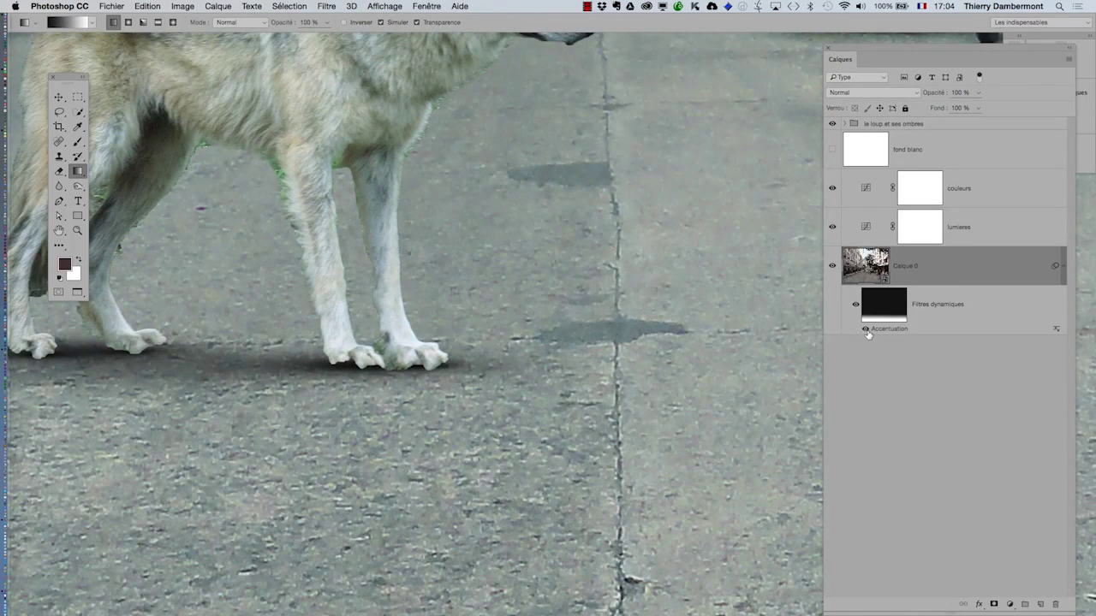
left_click(867, 330)
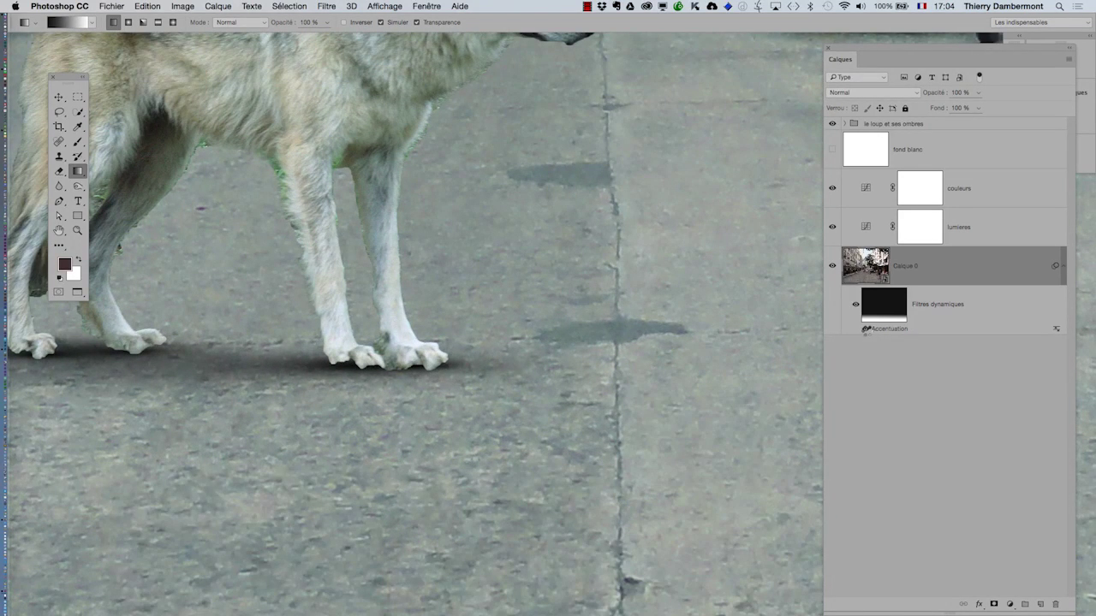
left_click(866, 331)
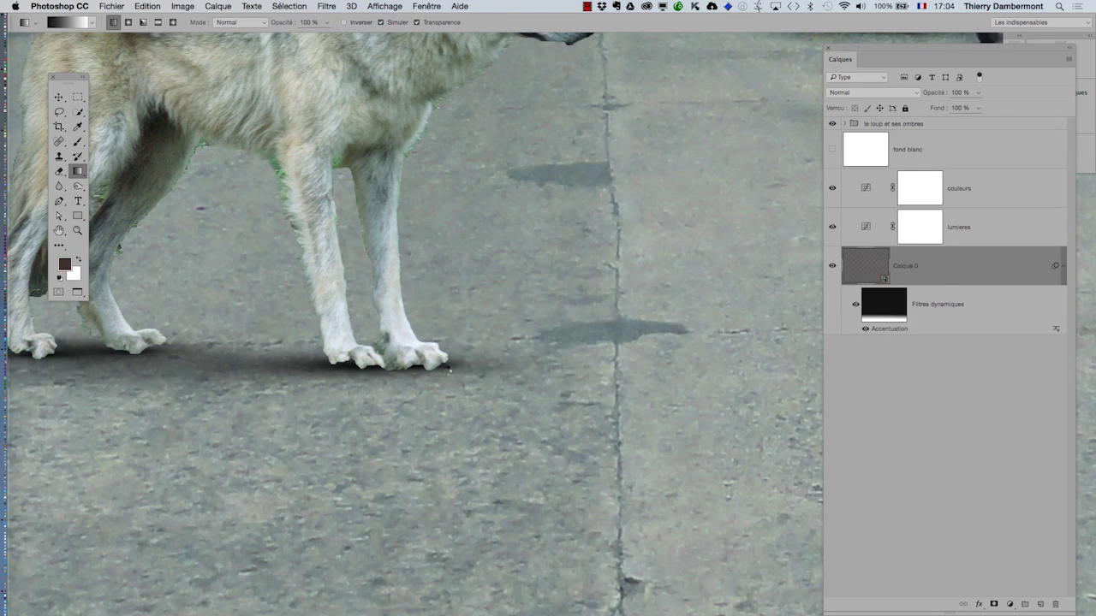
- Strengthen the street layer's Accentuation smart filter, setting the Gain to 229% and the Rayon to 6.2 pixels
left_click(455, 385, "alt")
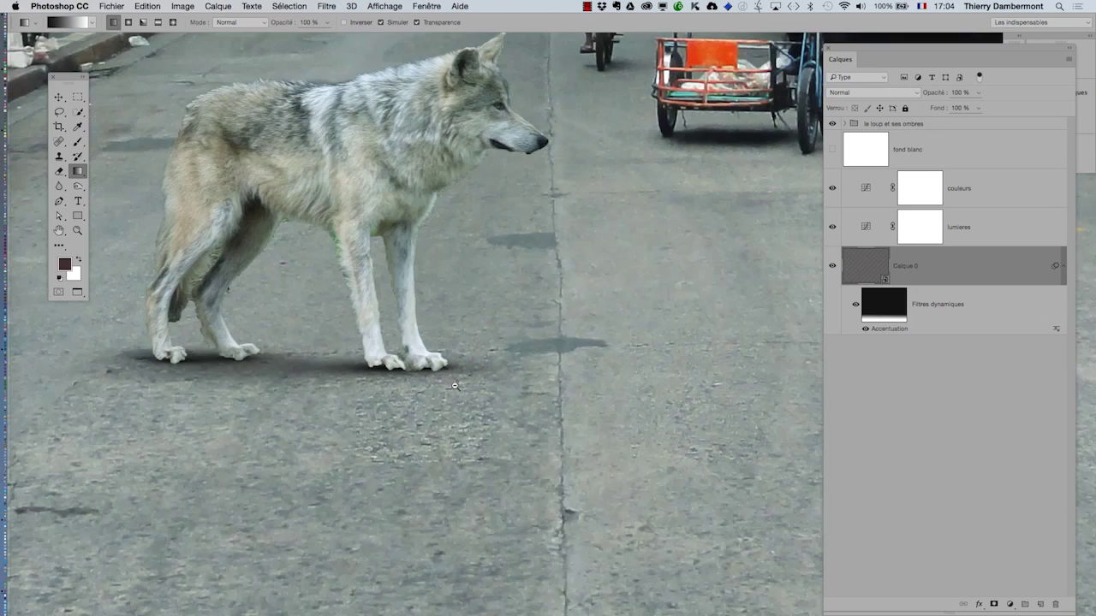
left_click(455, 385, "alt")
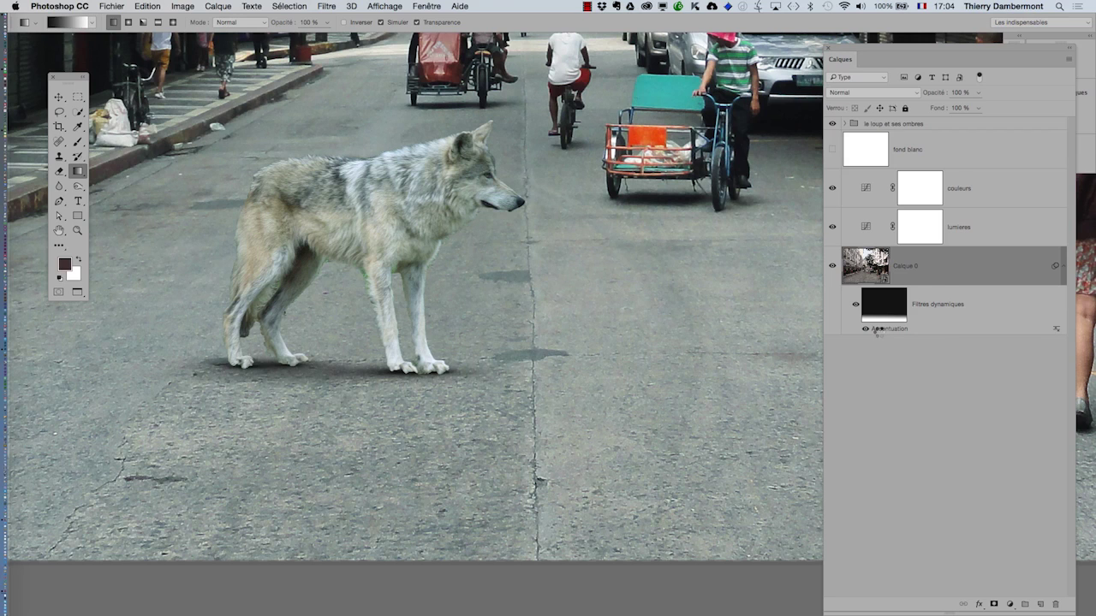
double_click(878, 331)
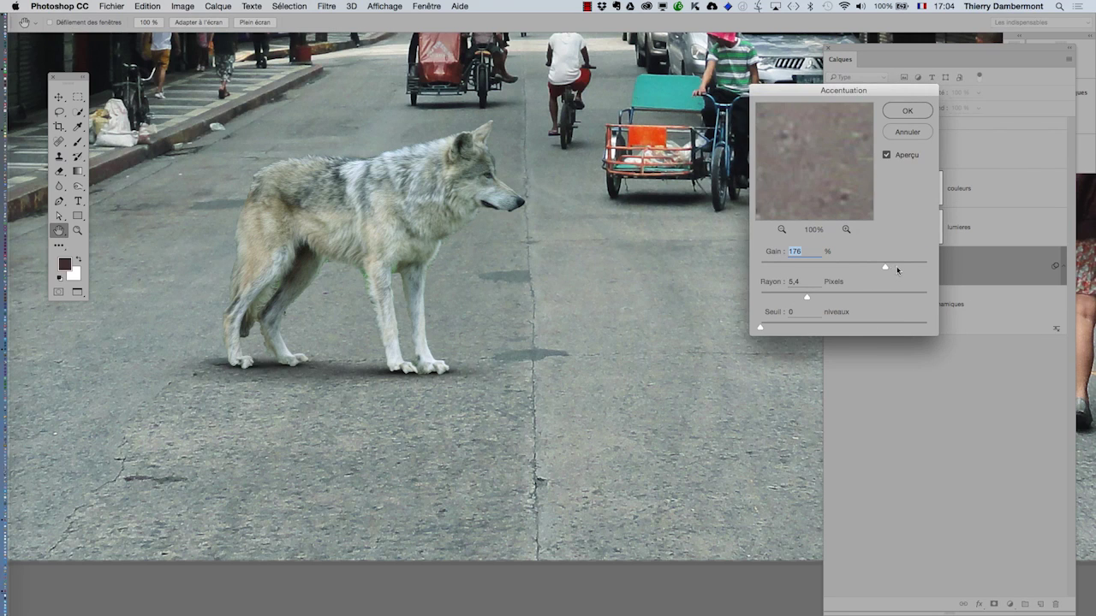
left_click(830, 297)
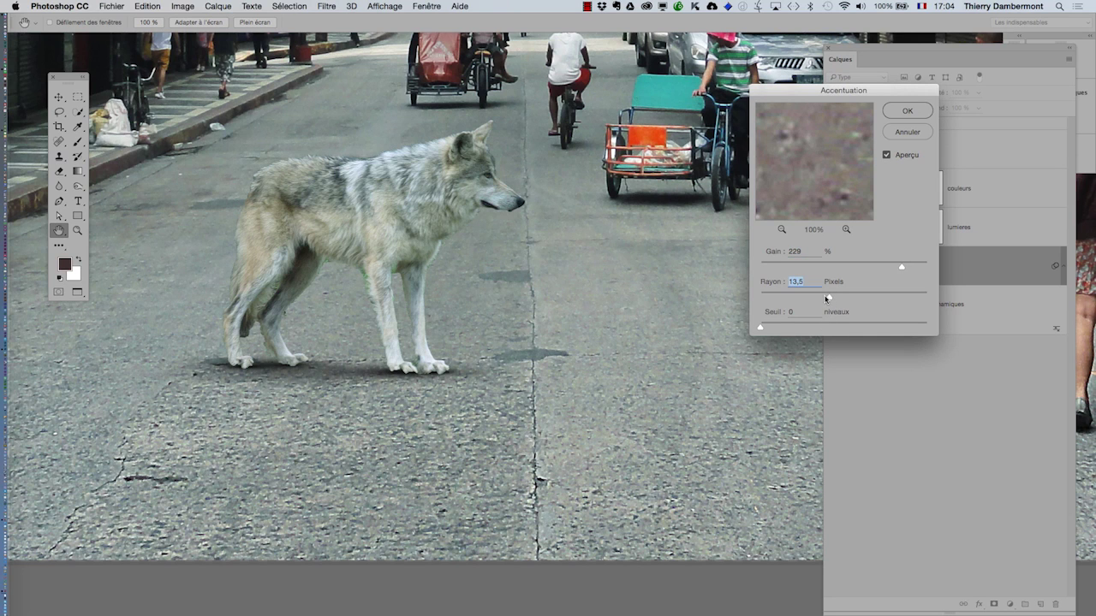
left_click_drag(827, 298, 809, 300)
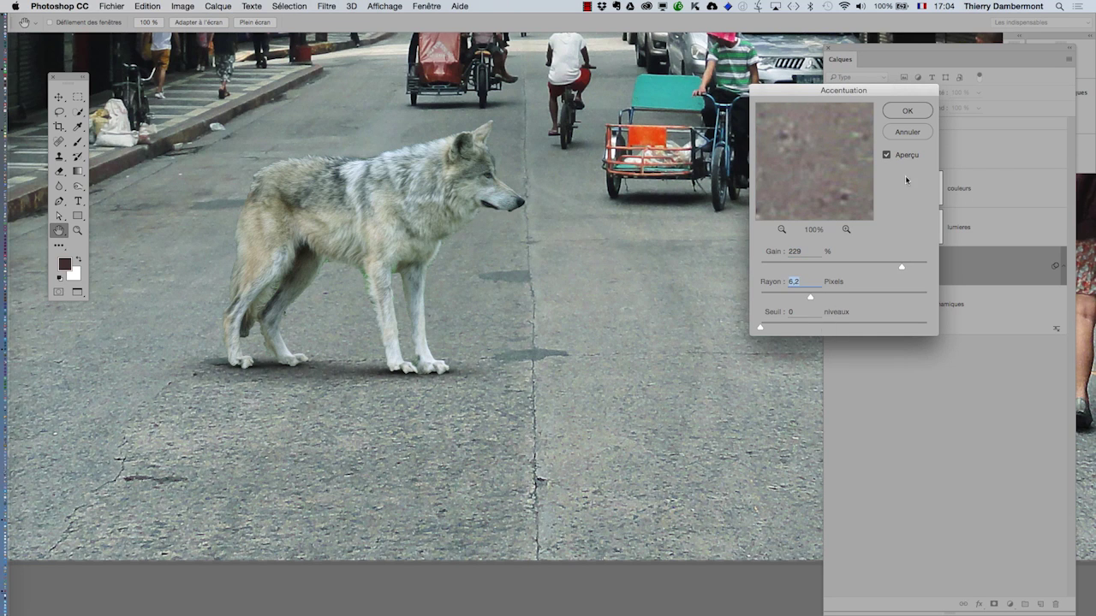
left_click(908, 109)
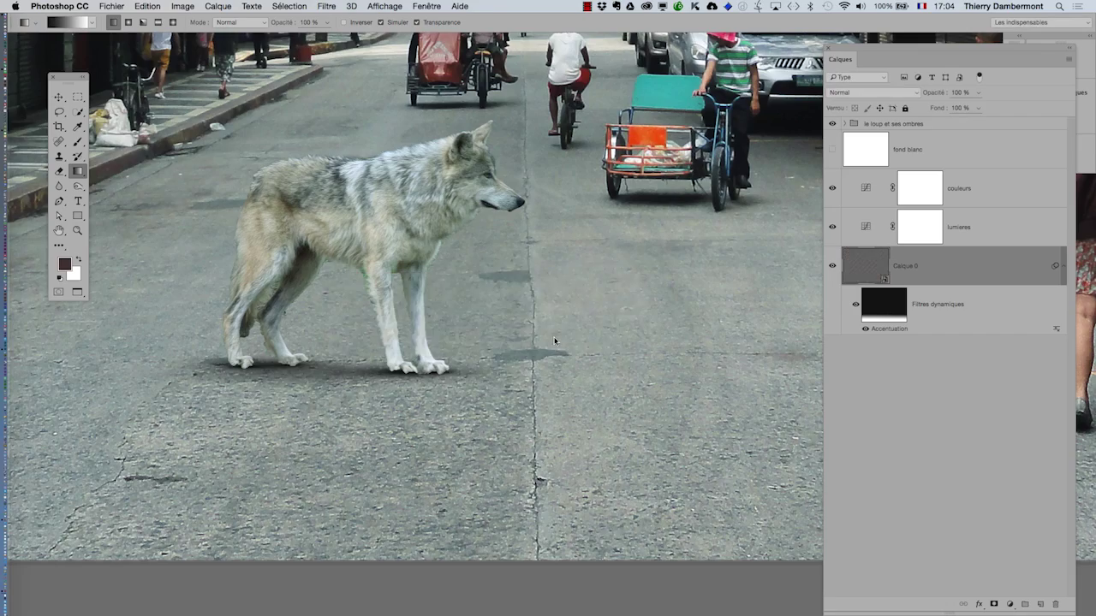
- Examine how the sharpened foreground asphalt sits with the wolf in the full street composite
left_click(556, 341, "alt")
left_click(558, 347, "alt")
left_click(558, 349, "alt")
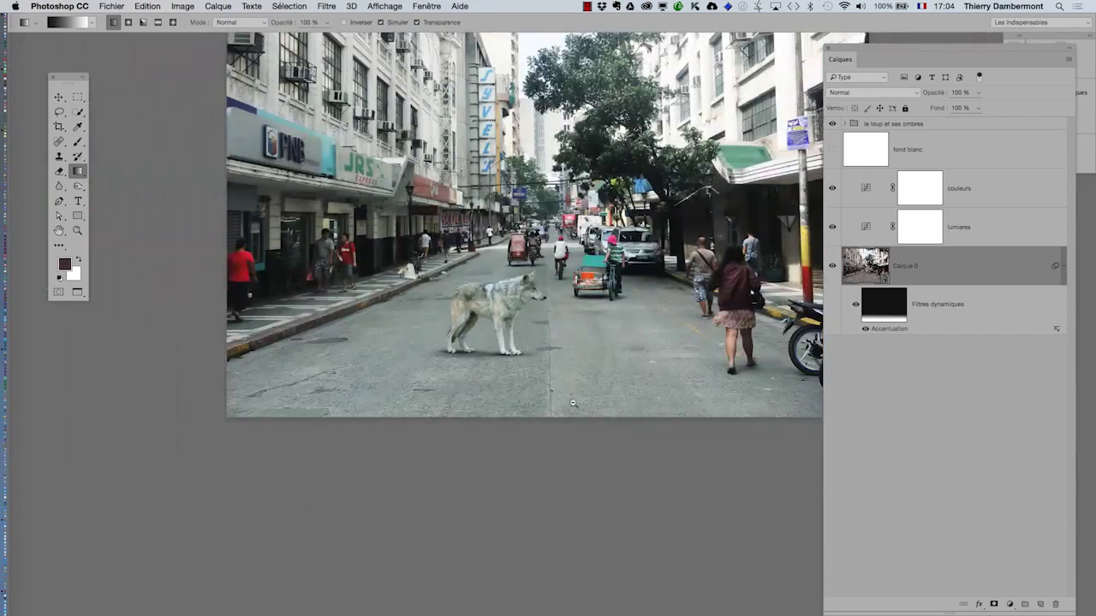
left_click_drag(573, 404, 437, 437)
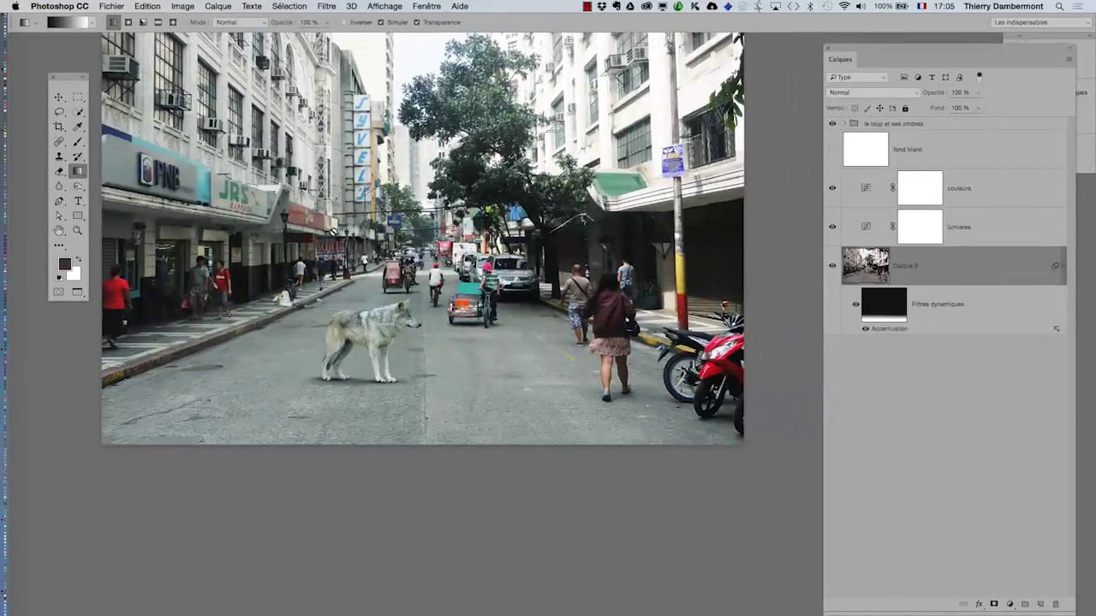
left_click(108, 5)
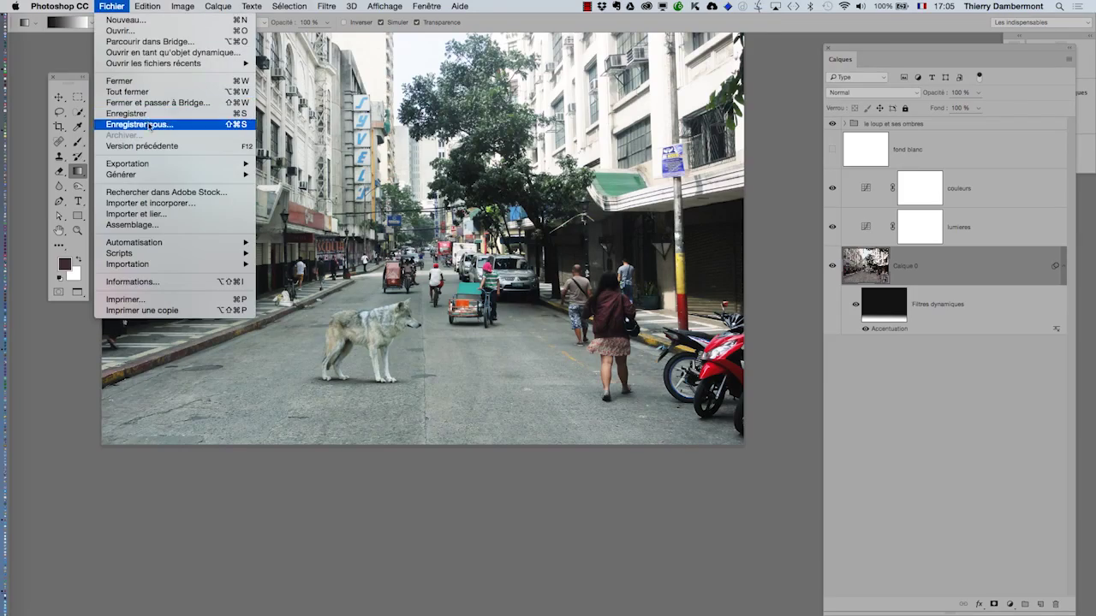
left_click(397, 351)
- Expand the group "le loup et ses ombres" and lower the opacity of the shadow layer "ombre arriere" to 49%
left_click(390, 398, "super")
left_click(355, 386, "super")
left_click(354, 386, "super")
left_click(354, 386, "super")
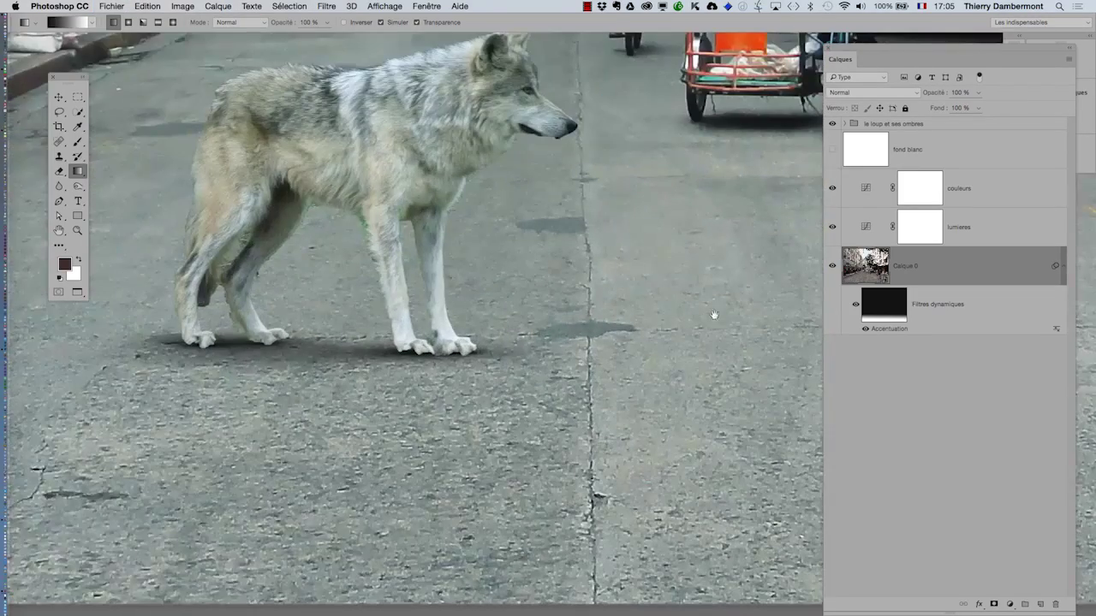
left_click(845, 124)
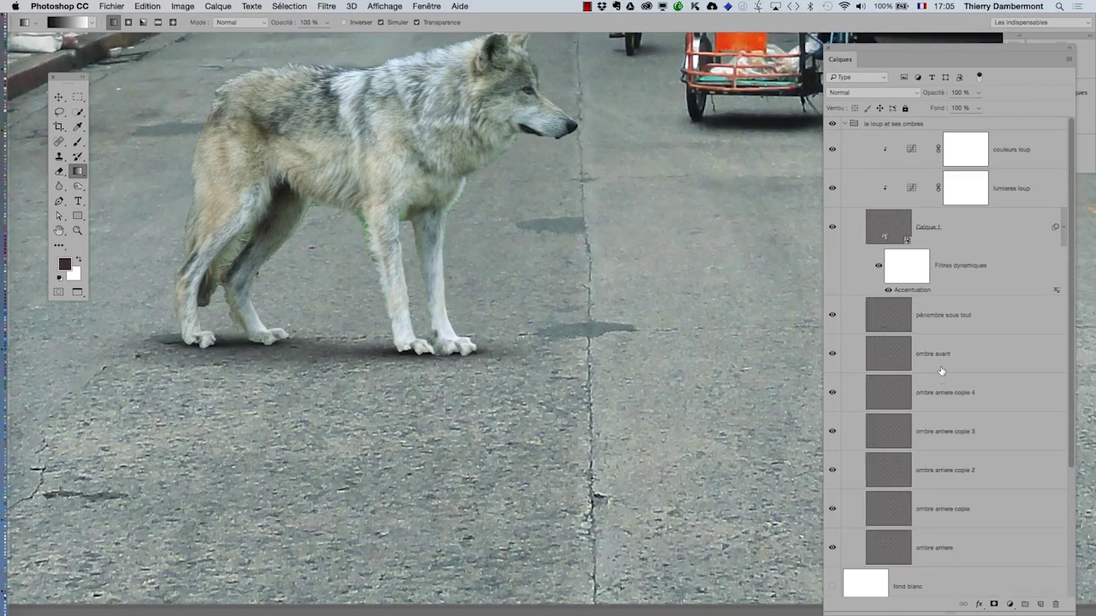
left_click(836, 552)
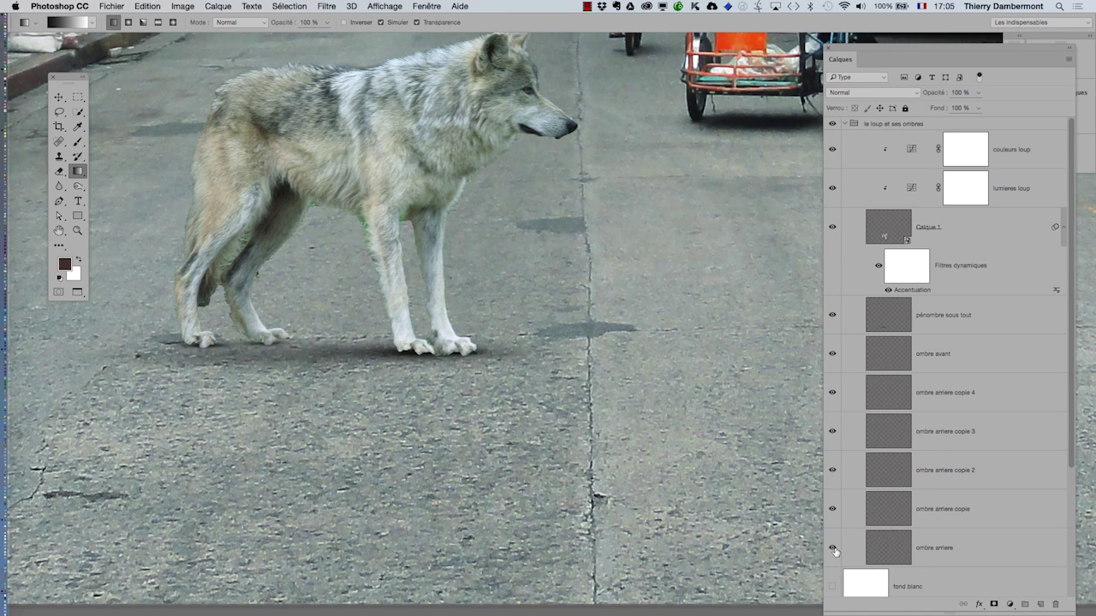
left_click(890, 553)
left_click(979, 94)
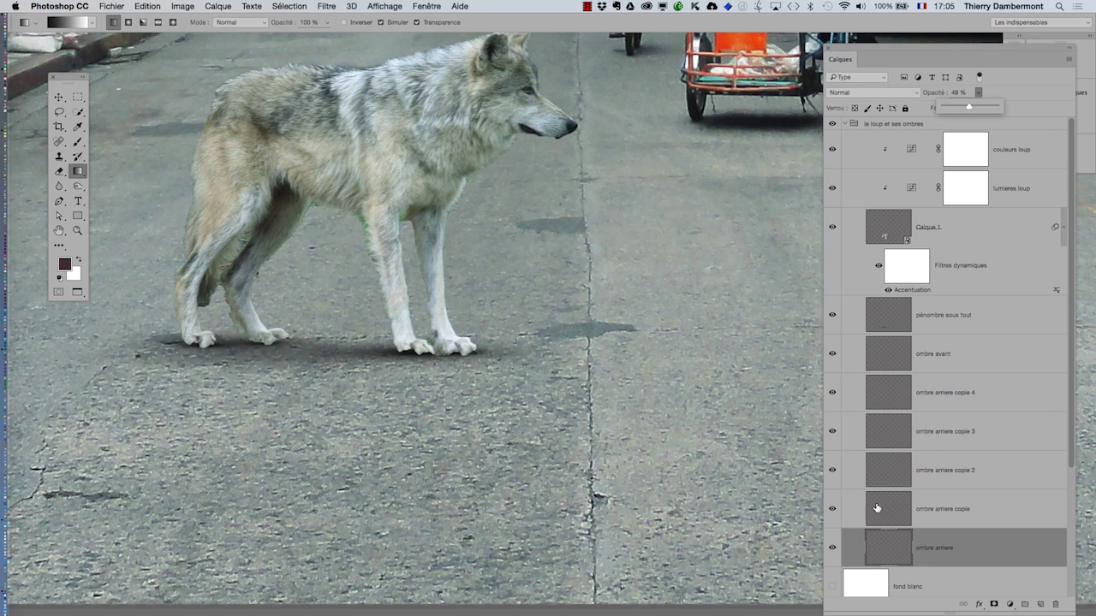
- Check the shadow layer "ombre arriere copie" by hiding and reshowing it, and adjust its opacity
left_click(832, 509)
left_click(832, 510)
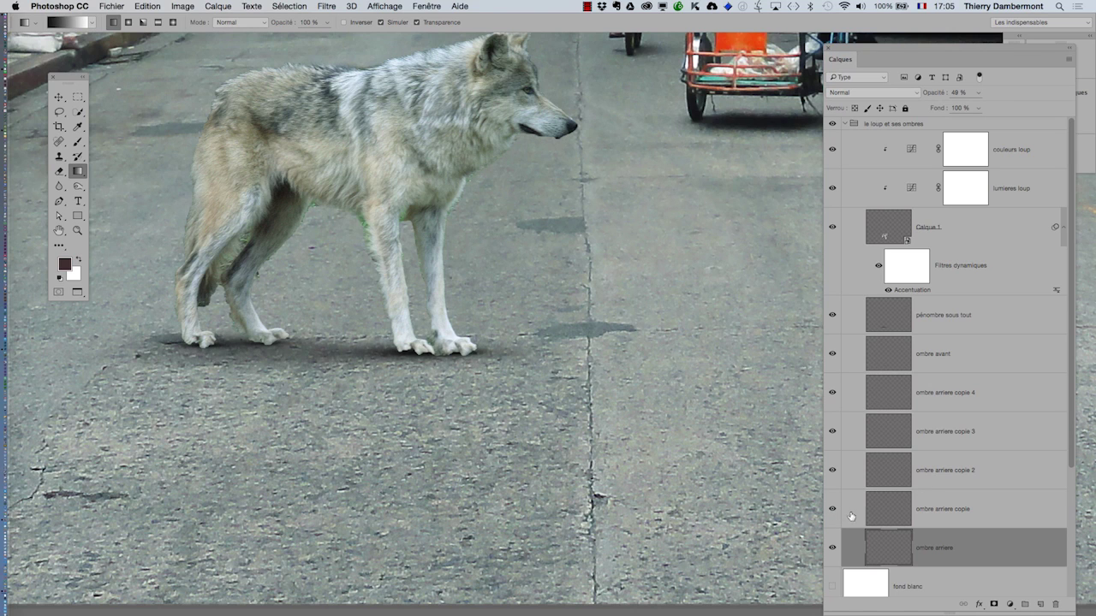
left_click(880, 512)
left_click(979, 92)
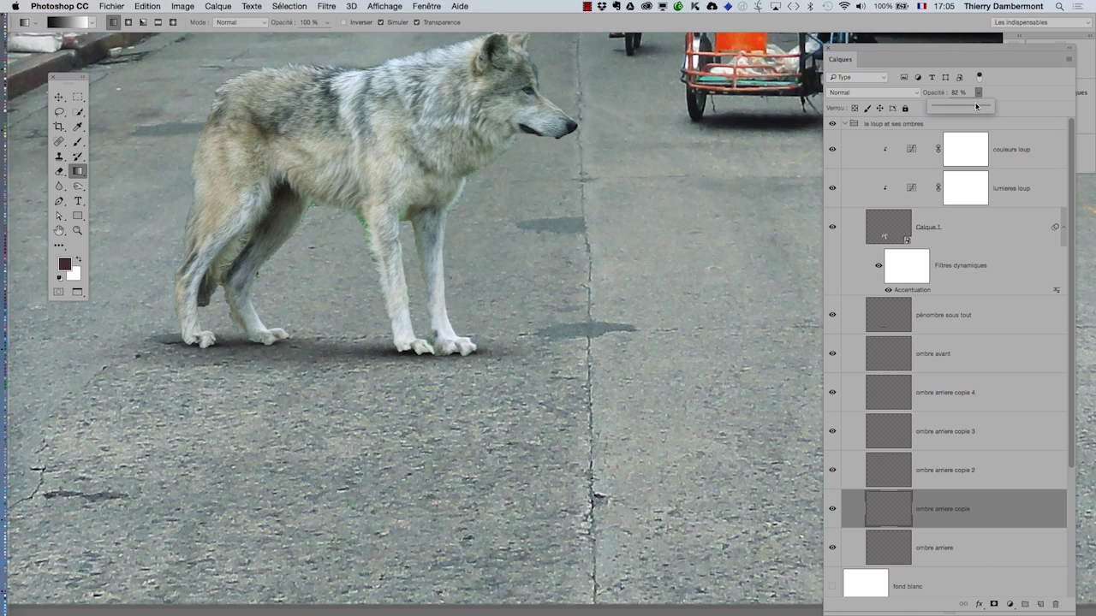
- Check which shadows belong to "ombre arriere copie 2" and "ombre arriere copie 3" by toggling their visibility
left_click(887, 457)
left_click(830, 475)
left_click(830, 473)
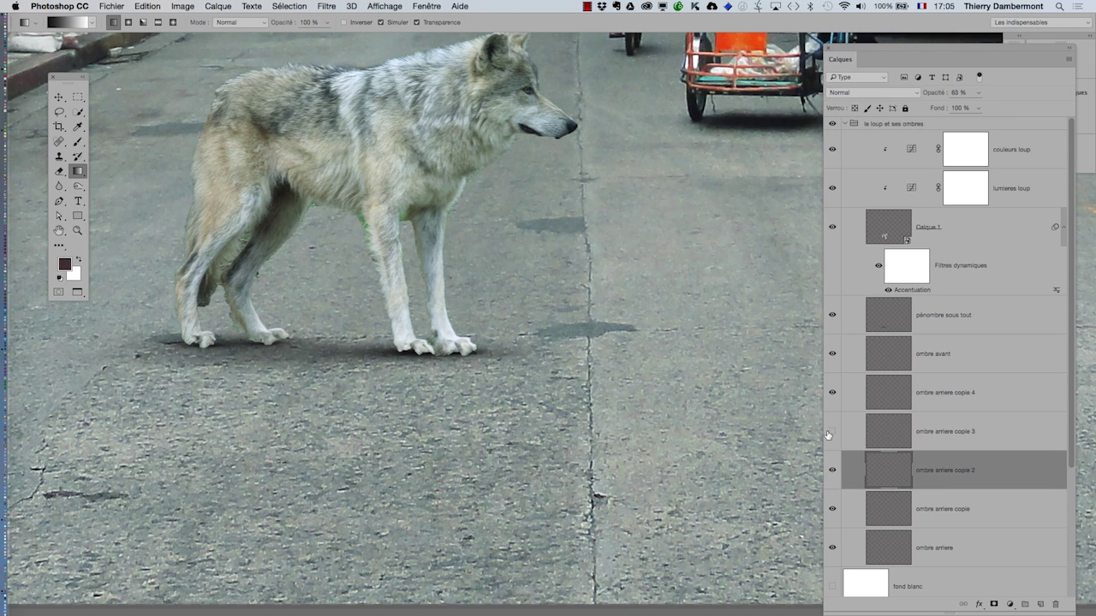
left_click(875, 435)
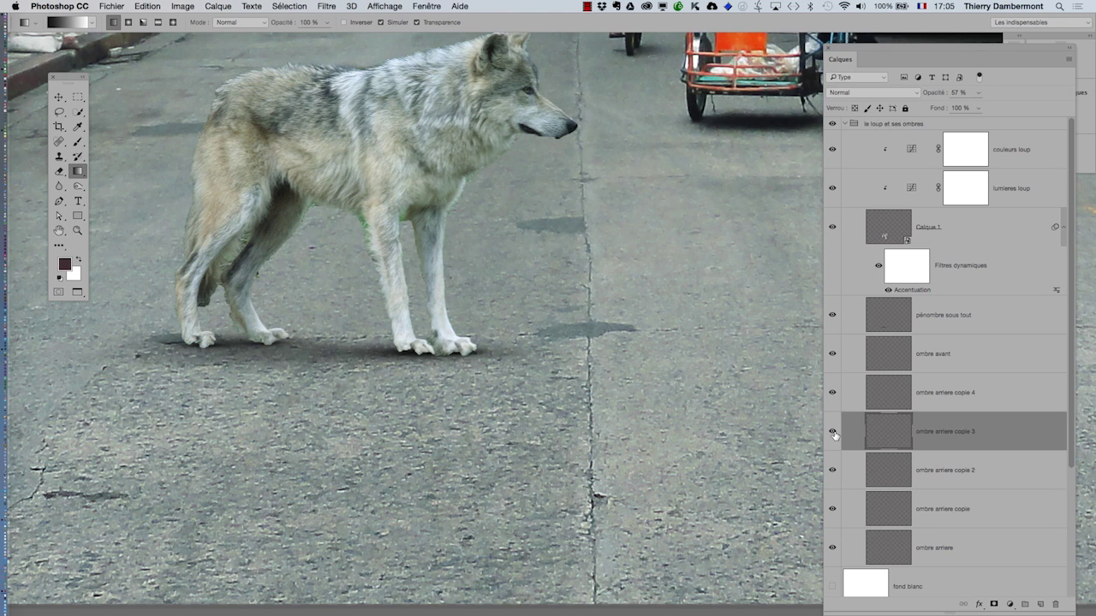
left_click(833, 435)
- Lower the opacity of the front shadow layer "ombre avant" to 58% and check the "pénombre sous tout" layer's effect
left_click(879, 361)
left_click(979, 92)
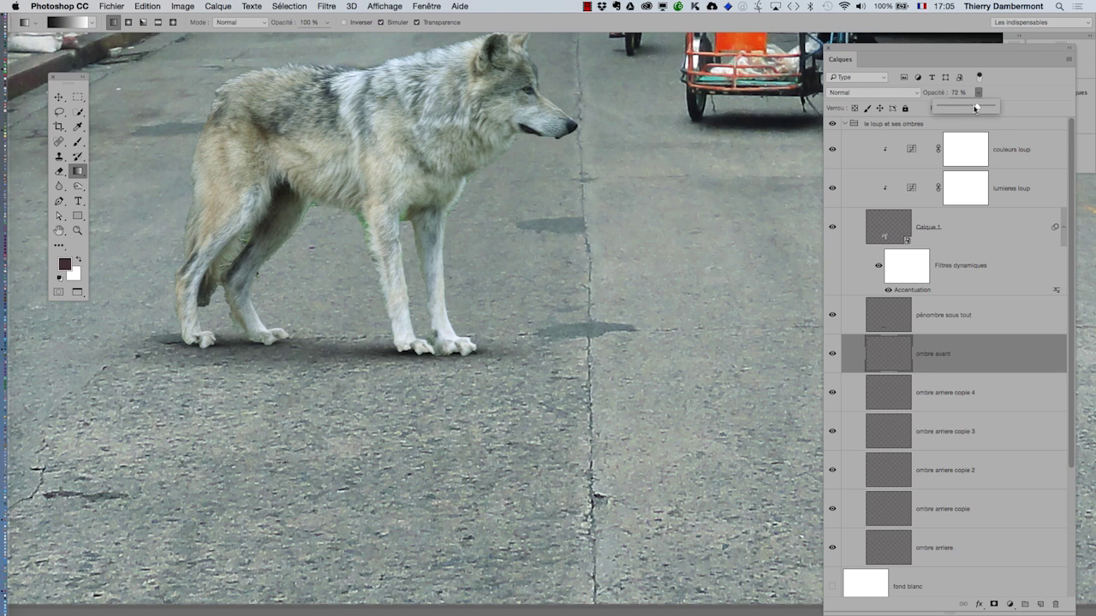
left_click_drag(974, 108, 969, 107)
mouse_move(834, 314)
left_mouse_down()
mouse_move(832, 559)
mouse_move(839, 315)
left_mouse_up()
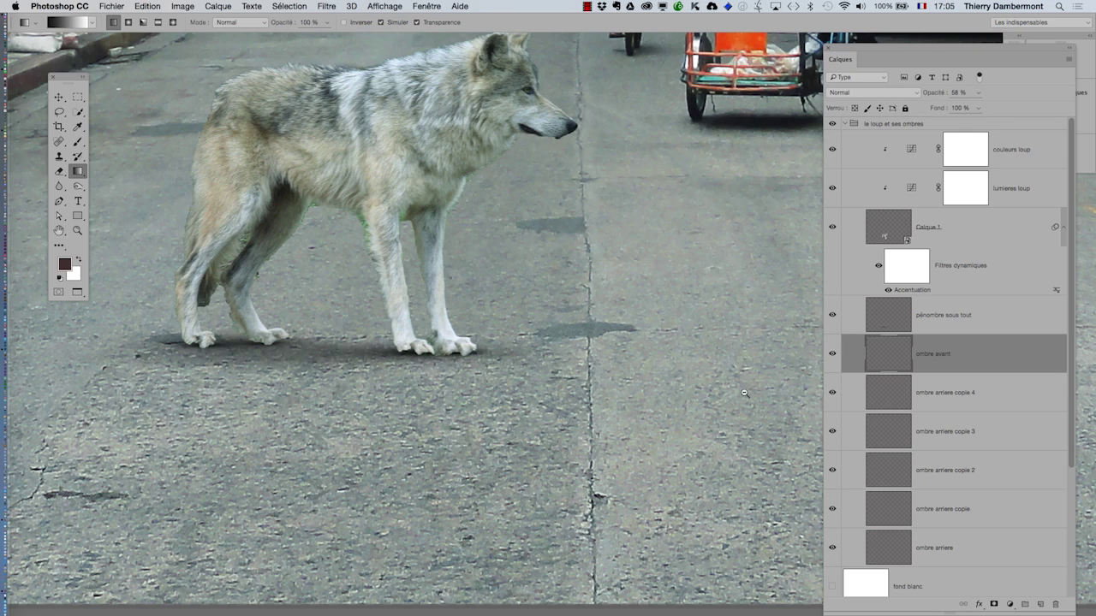
- View the whole street composite to judge how the wolf's shadows blend with the road
left_click(744, 394, "alt")
left_click(745, 394, "alt")
left_click(673, 363, "alt")
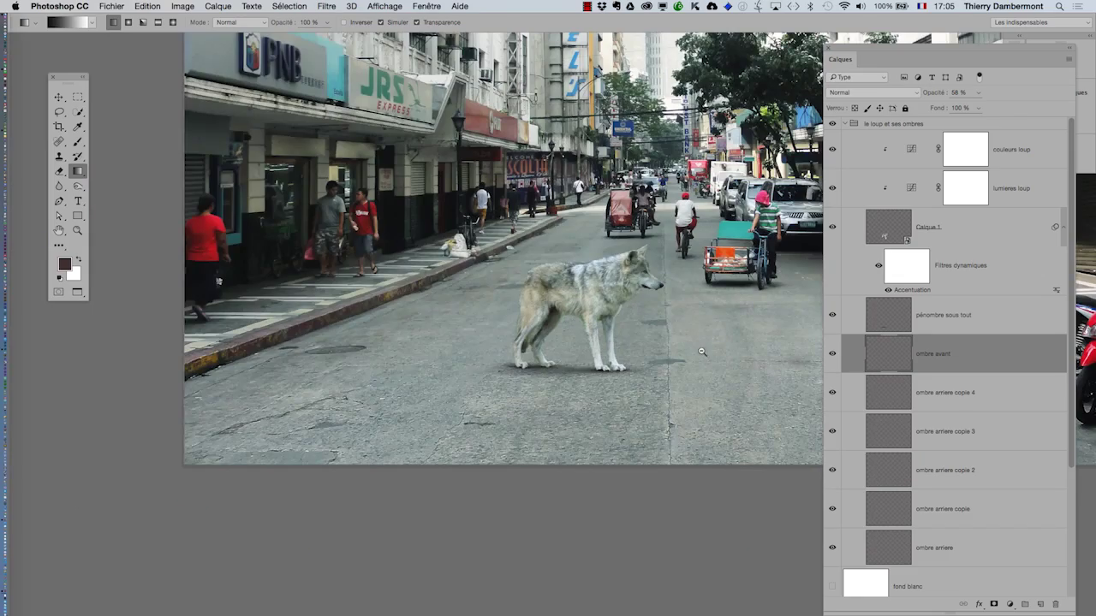
left_click(703, 353, "alt")
left_click_drag(690, 350, 371, 394)
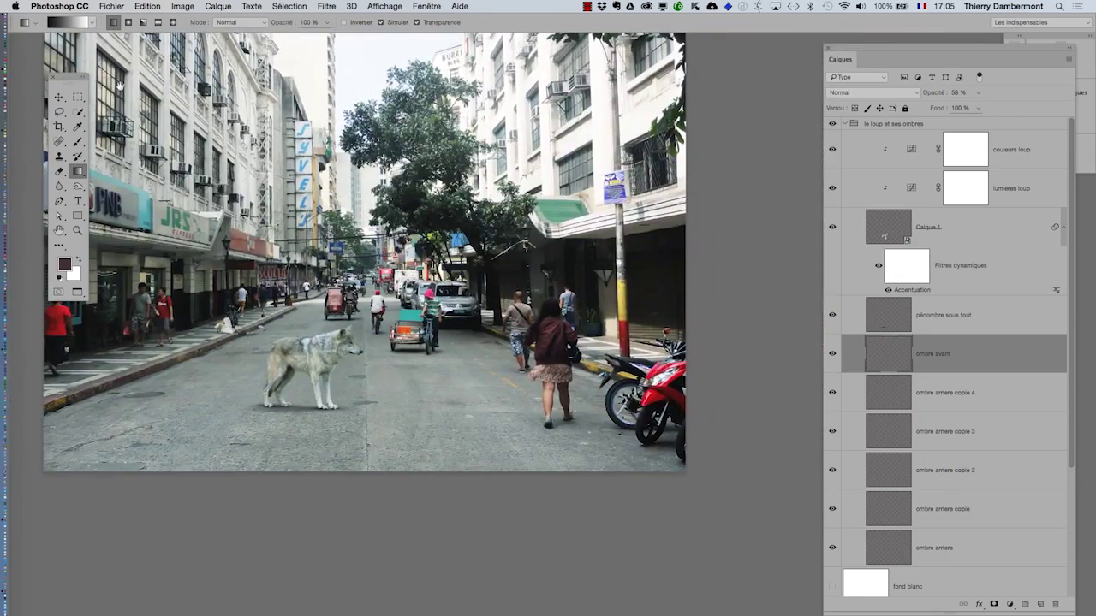
- Examine the wolf's muzzle, chest, legs and front paws up close for cutout flaws along their edges
scroll(324, 366, "up", 4)
scroll(314, 362, "up", 4)
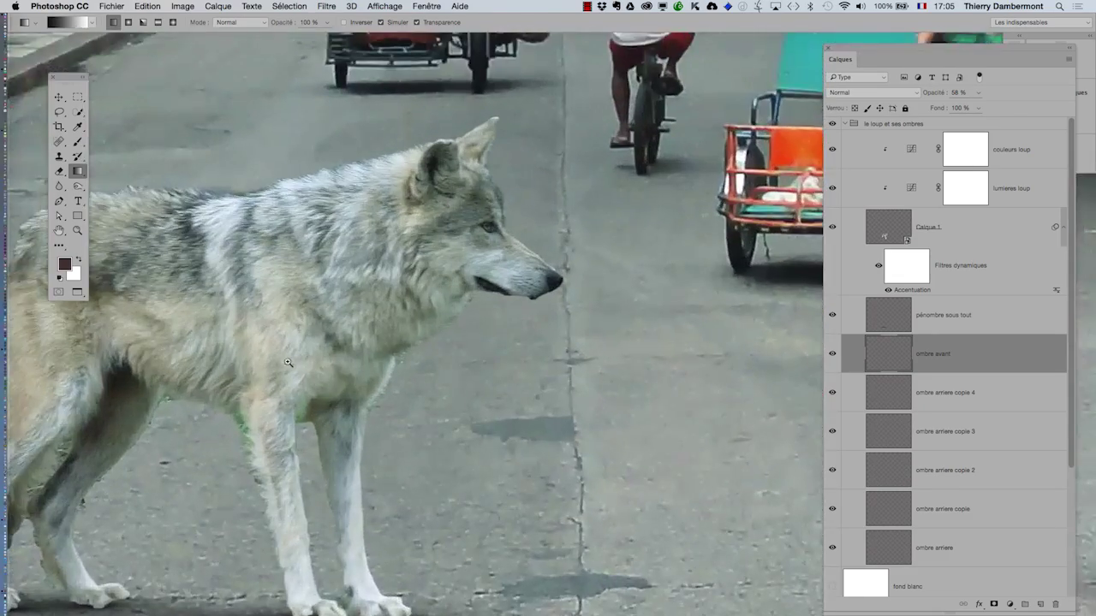
scroll(599, 296, "up", 2)
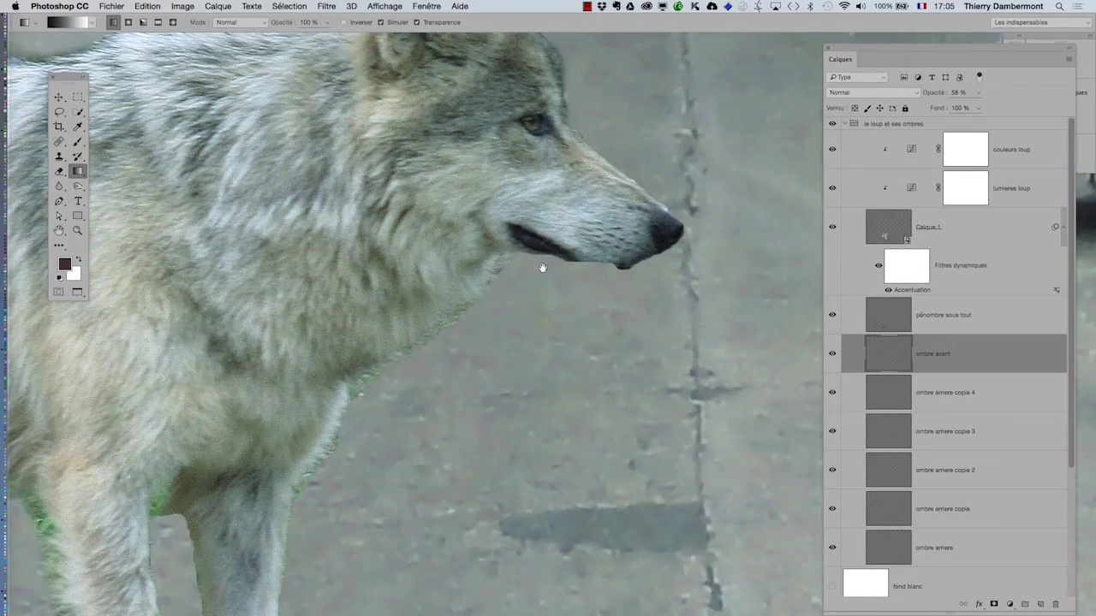
left_click_drag(542, 268, 692, 150)
left_click_drag(617, 172, 617, 152)
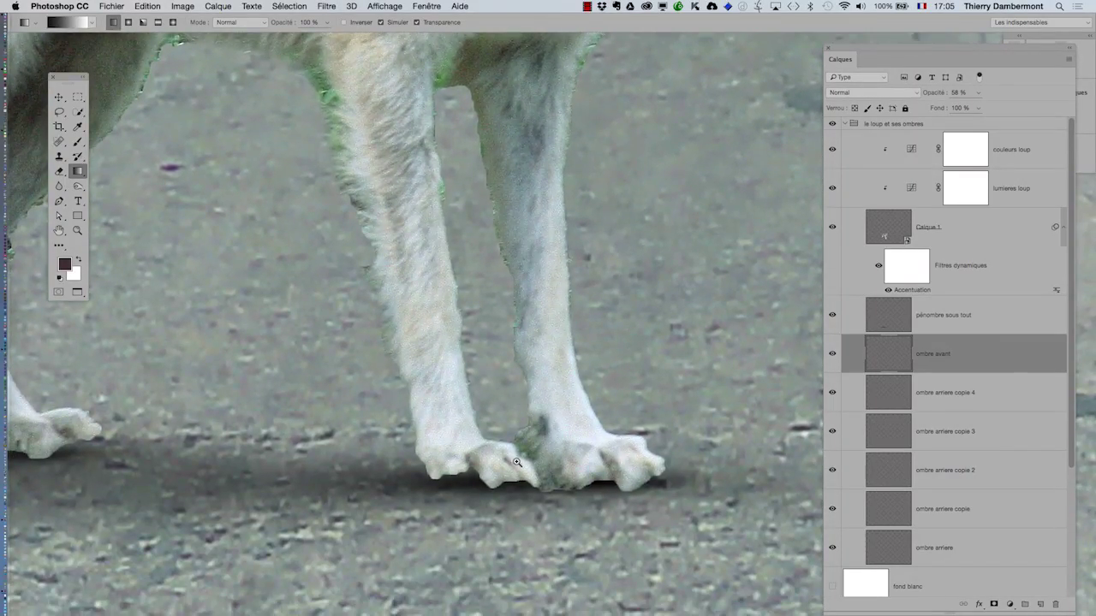
left_click(513, 469, "super")
left_click_drag(509, 512, 805, 445)
left_click(463, 412, "alt")
left_click(464, 412, "alt")
left_click_drag(564, 401, 506, 474)
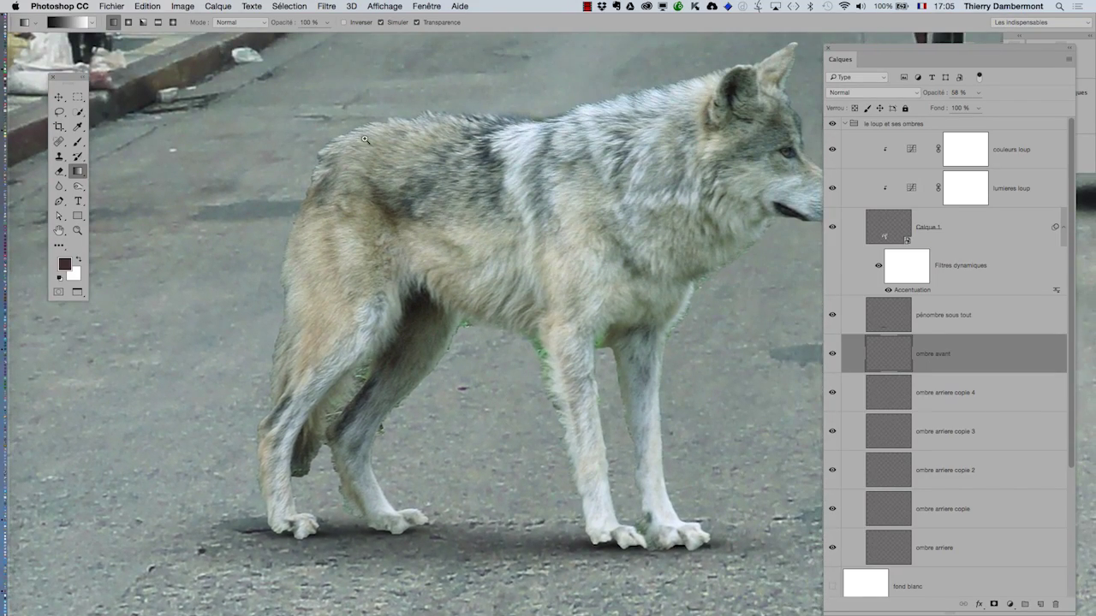
- Examine the fur edge along the wolf's back up close, from the rump to the shoulders
left_click(370, 141, "super")
left_click_drag(115, 347, 150, 421)
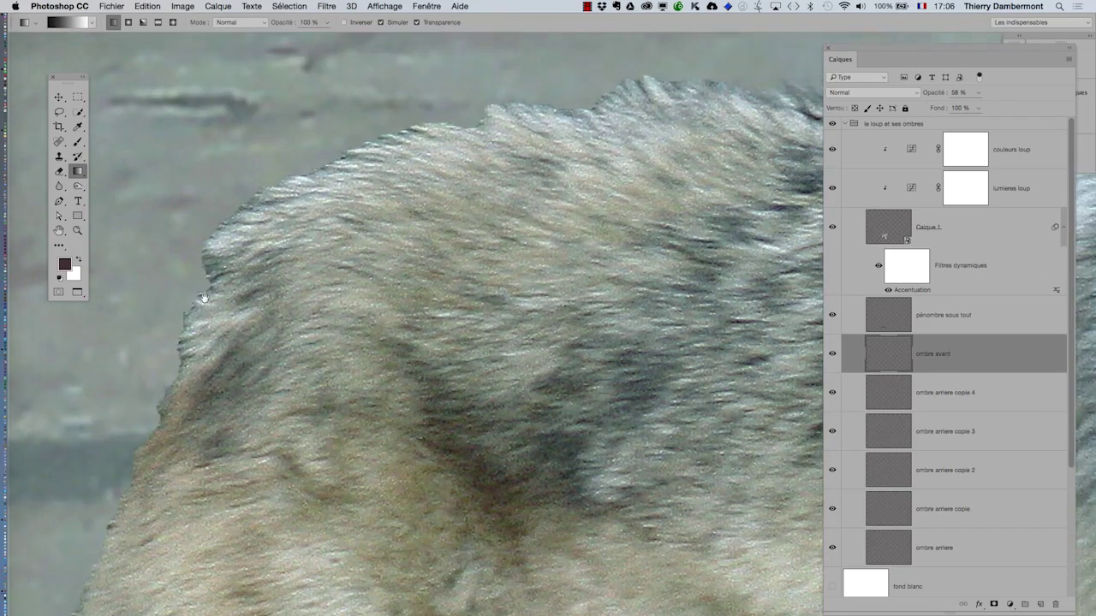
left_click_drag(481, 265, 240, 364)
left_click_drag(719, 248, 303, 309)
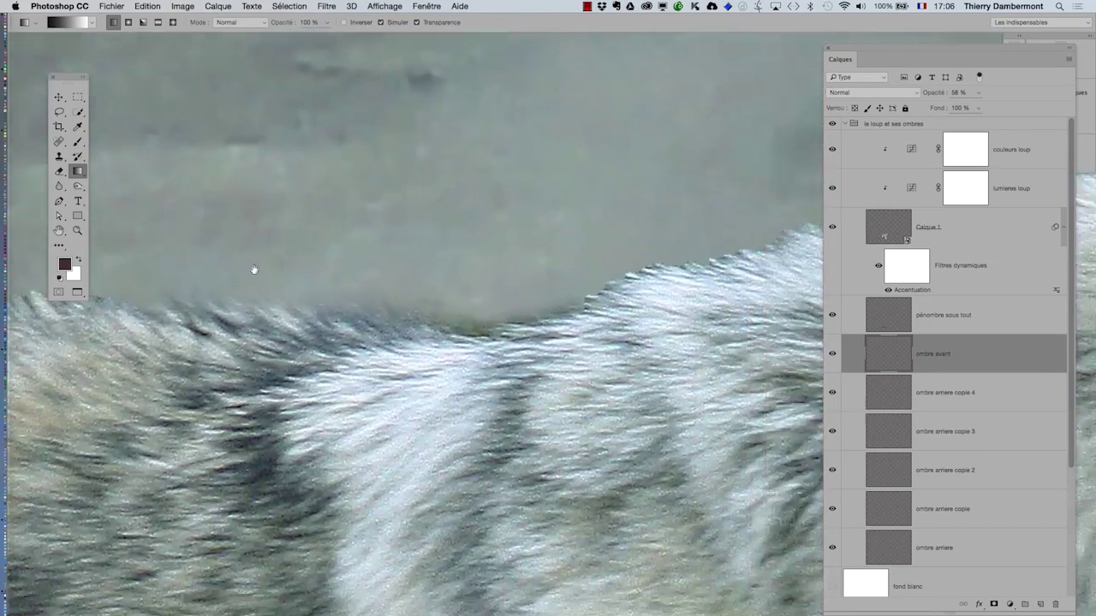
left_click_drag(762, 377, 338, 225)
left_click(498, 271, "alt")
left_click(503, 291, "alt")
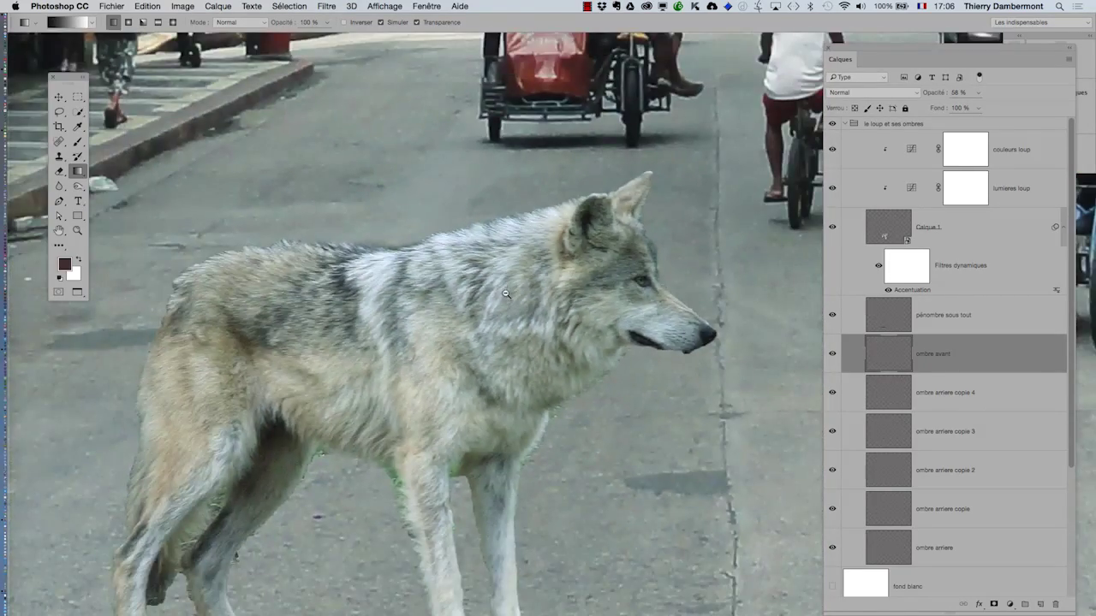
left_click(505, 292, "alt")
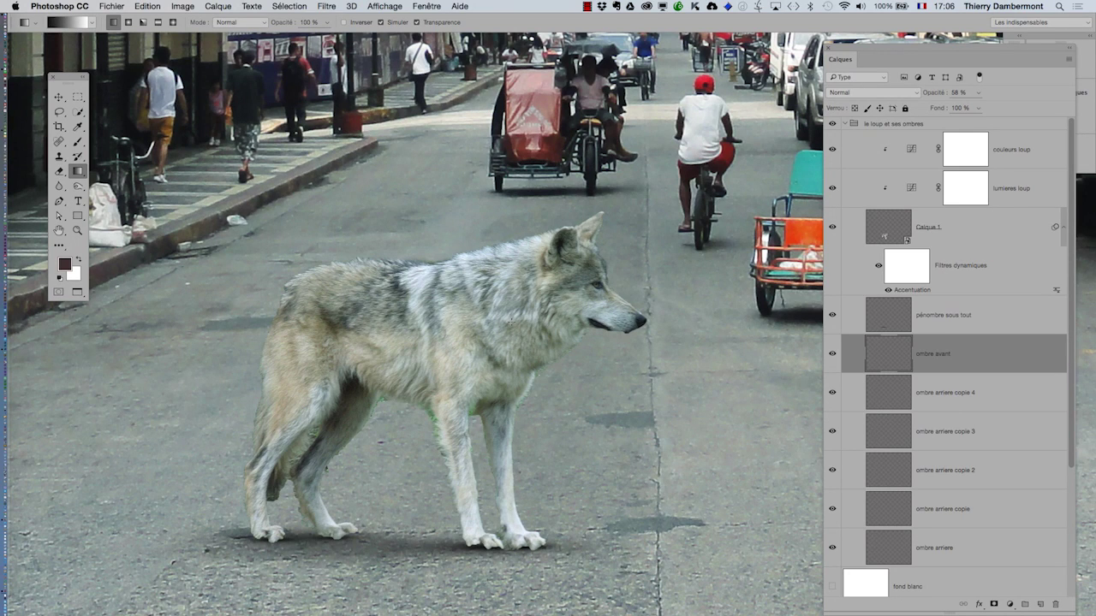
- Save the composite as a new large-format document named street_view_(2014) - 06.psb in the "sélection rapide" folder
left_click(136, 6)
mouse_move(113, 6)
left_click(160, 126)
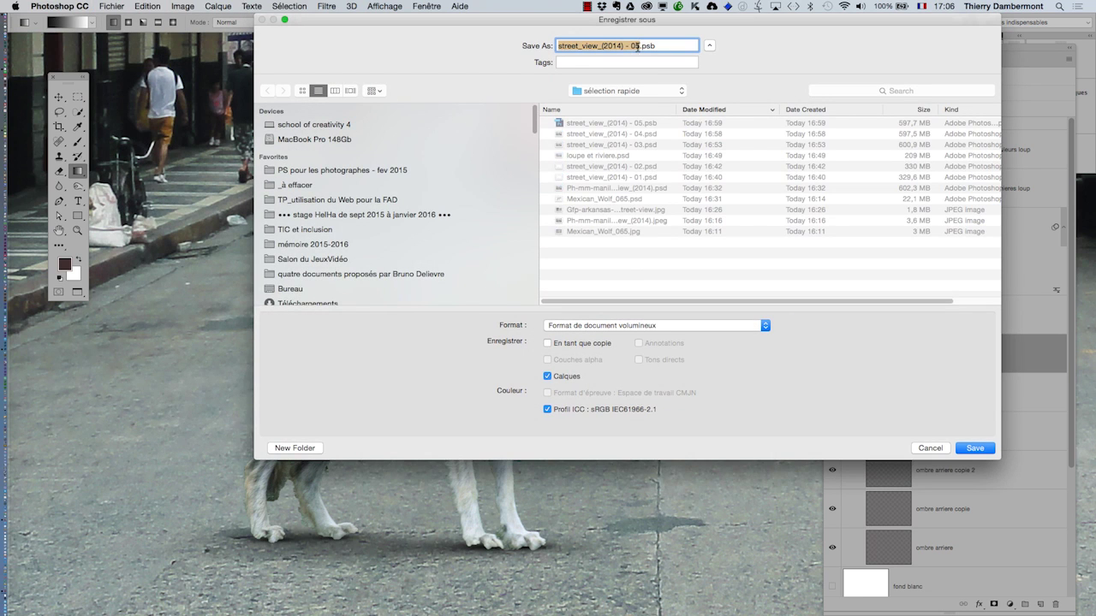
left_click(636, 45)
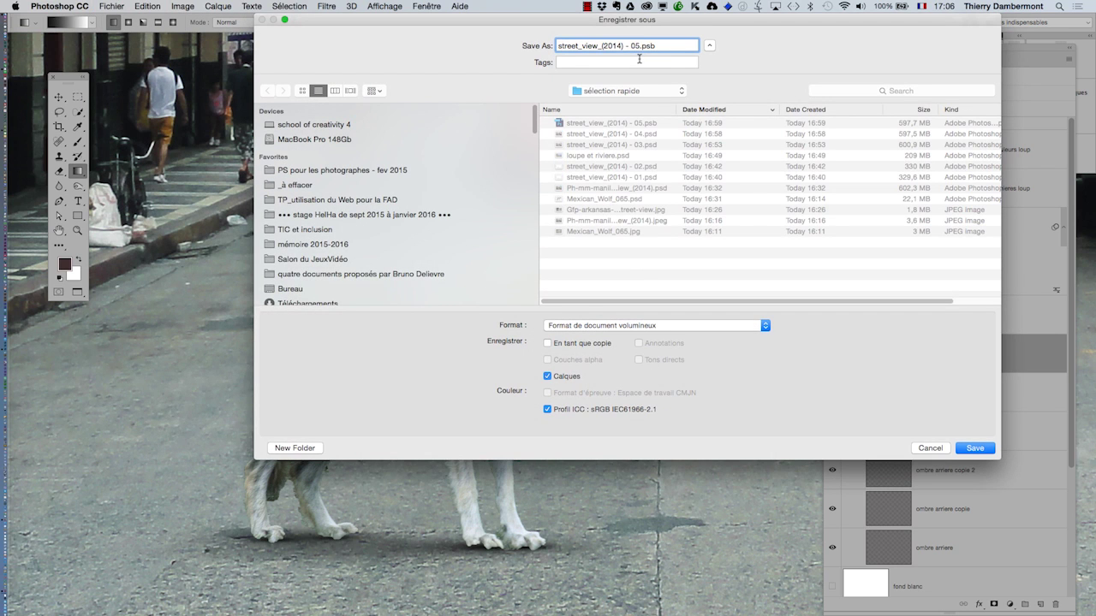
key("BackSpace")
type("6")
left_click(981, 451)
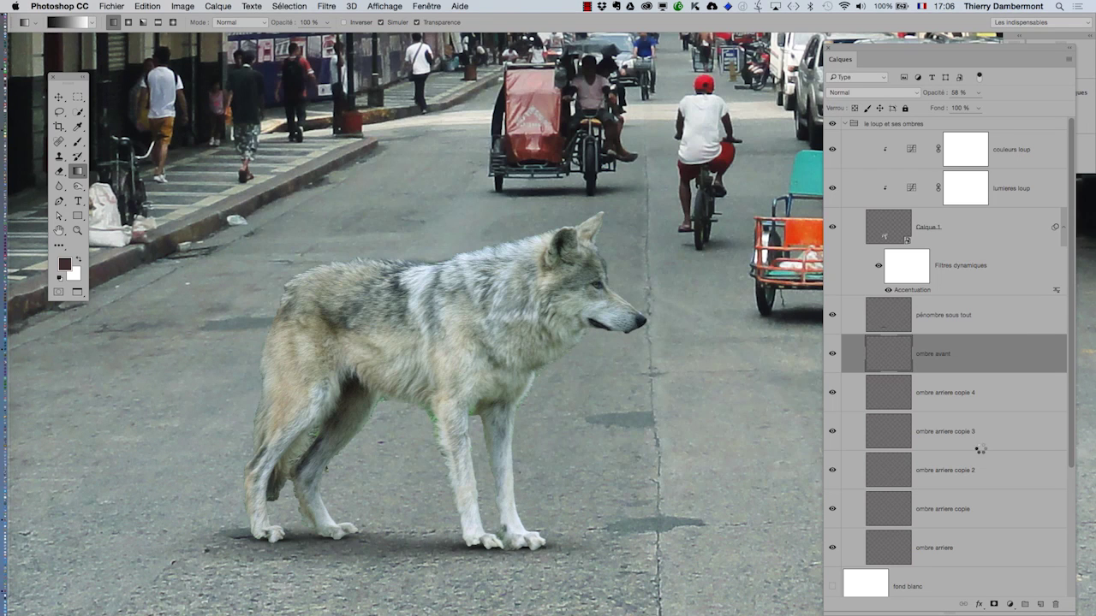